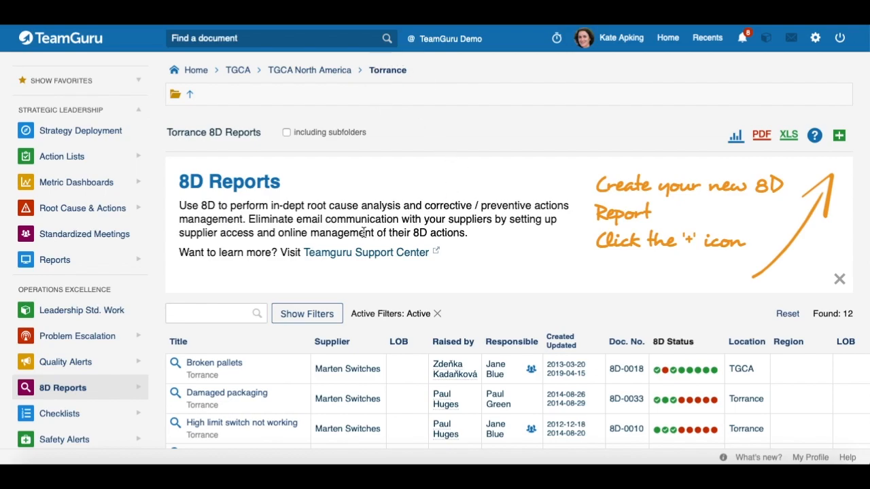
Step: Open the "Broken pallets" 8D report and review its header, requested completion dates and eight sections
{"action": "scroll", "coordinate": [364, 232], "scroll_direction": "down", "scroll_amount": 3}
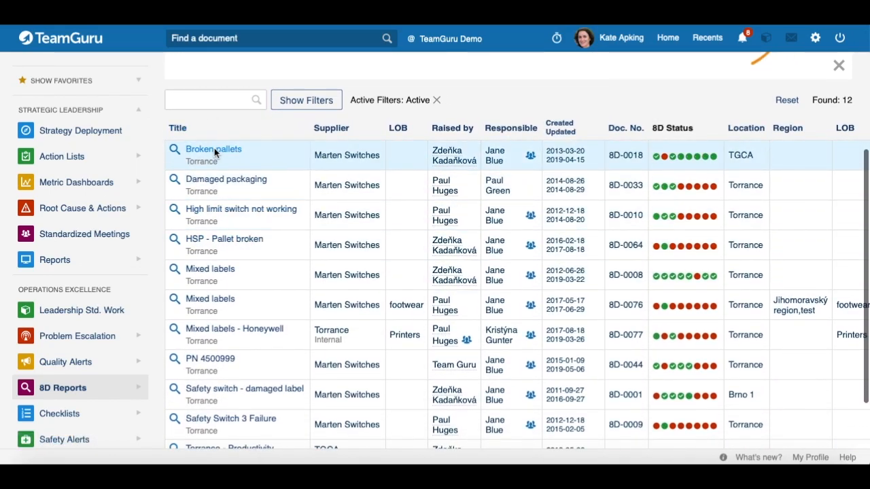
{"action": "left_click", "coordinate": [214, 148]}
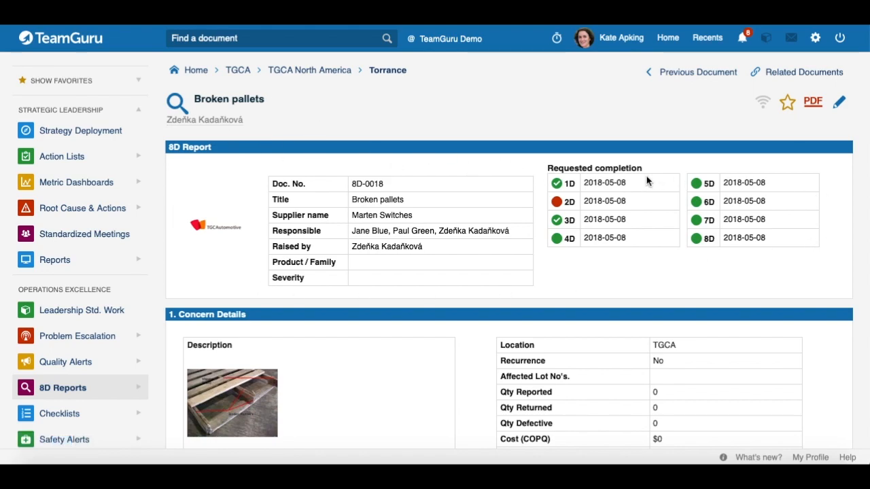
{"action": "scroll", "coordinate": [297, 215], "scroll_direction": "down", "scroll_amount": 1}
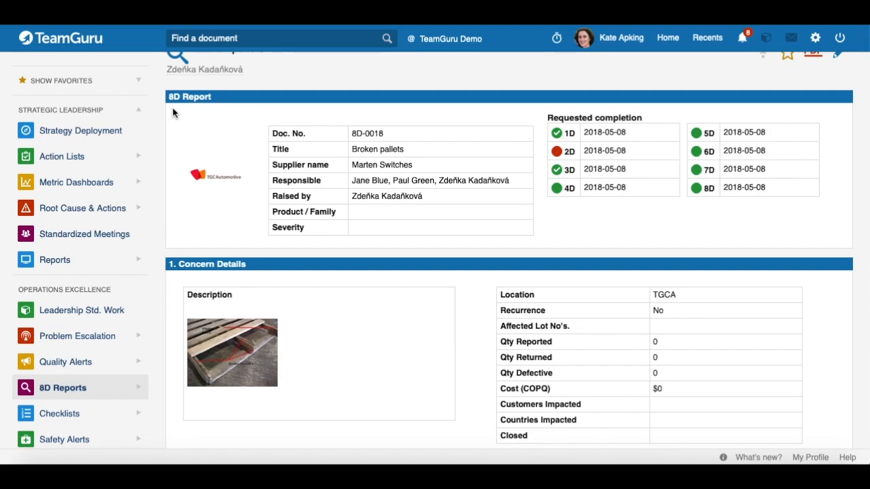
{"action": "scroll", "coordinate": [248, 223], "scroll_direction": "down", "scroll_amount": 4}
{"action": "scroll", "coordinate": [248, 223], "scroll_direction": "down", "scroll_amount": 5}
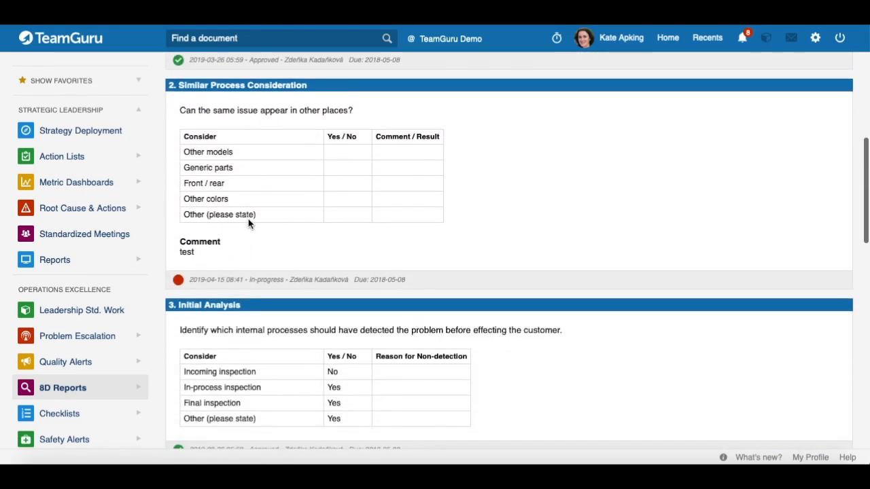
{"action": "scroll", "coordinate": [248, 224], "scroll_direction": "down", "scroll_amount": 5}
{"action": "scroll", "coordinate": [248, 219], "scroll_direction": "down", "scroll_amount": 8}
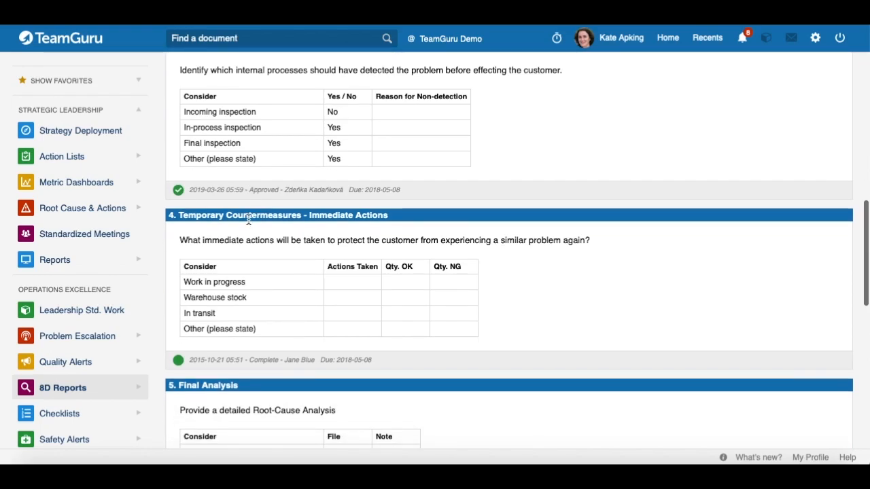
{"action": "scroll", "coordinate": [248, 219], "scroll_direction": "down", "scroll_amount": 5}
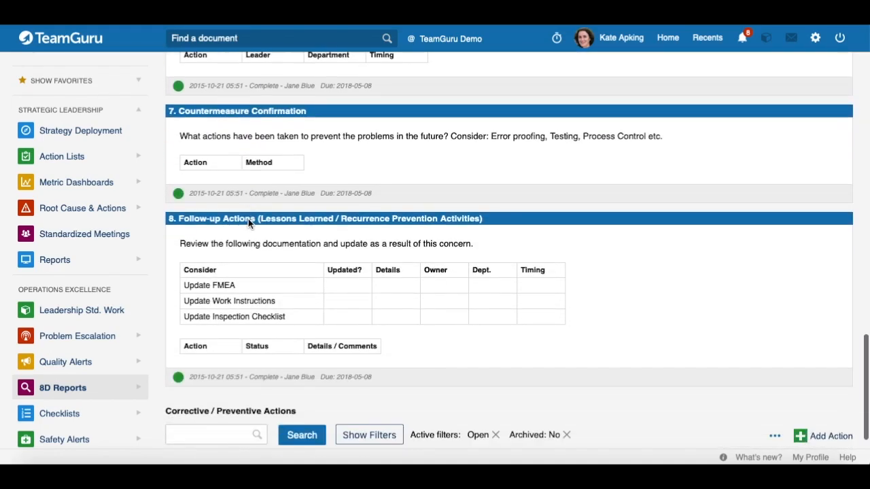
{"action": "scroll", "coordinate": [248, 219], "scroll_direction": "up", "scroll_amount": 20}
{"action": "scroll", "coordinate": [248, 219], "scroll_direction": "up", "scroll_amount": 6}
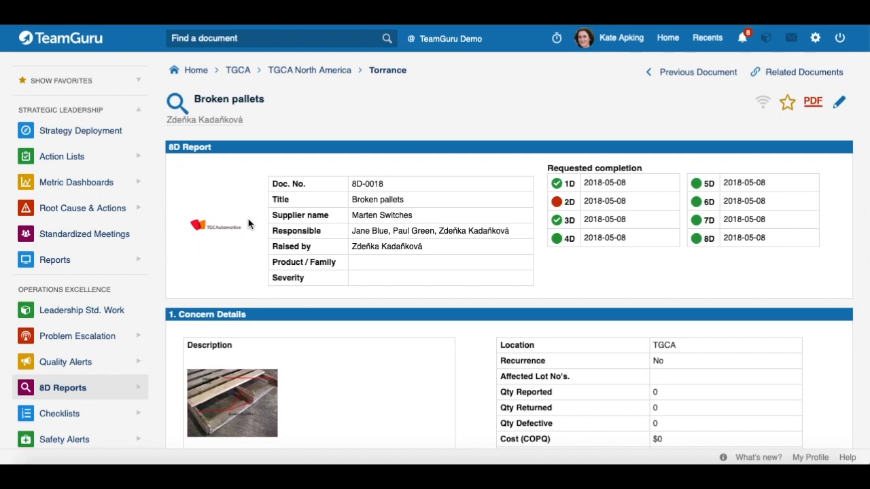
{"action": "scroll", "coordinate": [248, 219], "scroll_direction": "down", "scroll_amount": 2}
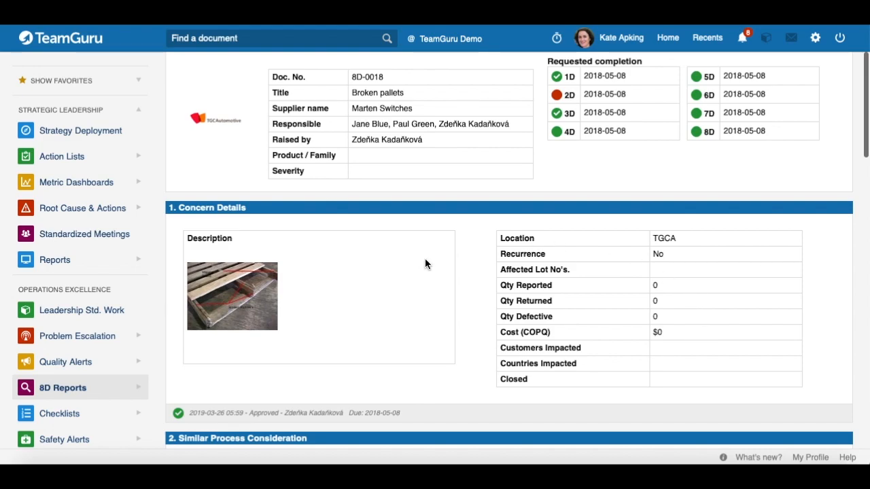
{"action": "scroll", "coordinate": [425, 259], "scroll_direction": "up", "scroll_amount": 2}
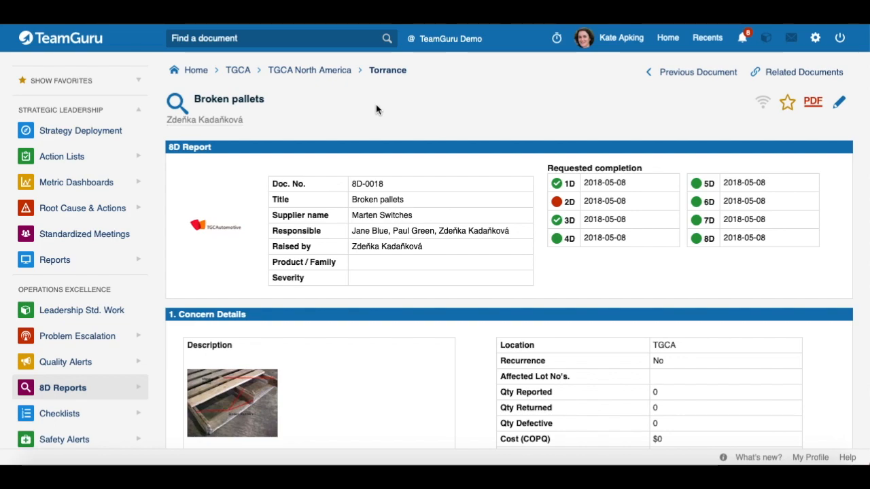
Step: View the list of available 8D report templates
{"action": "left_click", "coordinate": [139, 390]}
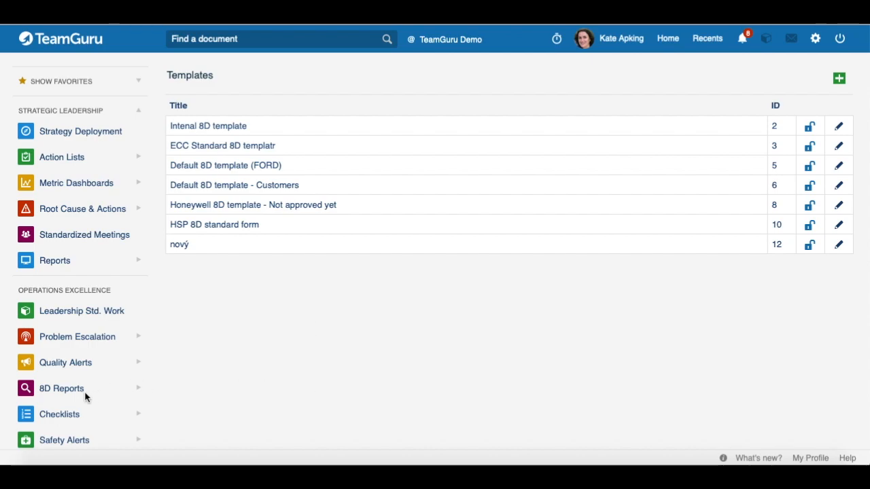
Step: Create a new 8D report under Torrance titled "Damaged pallets" and choose the user who raised it
{"action": "left_click", "coordinate": [138, 390]}
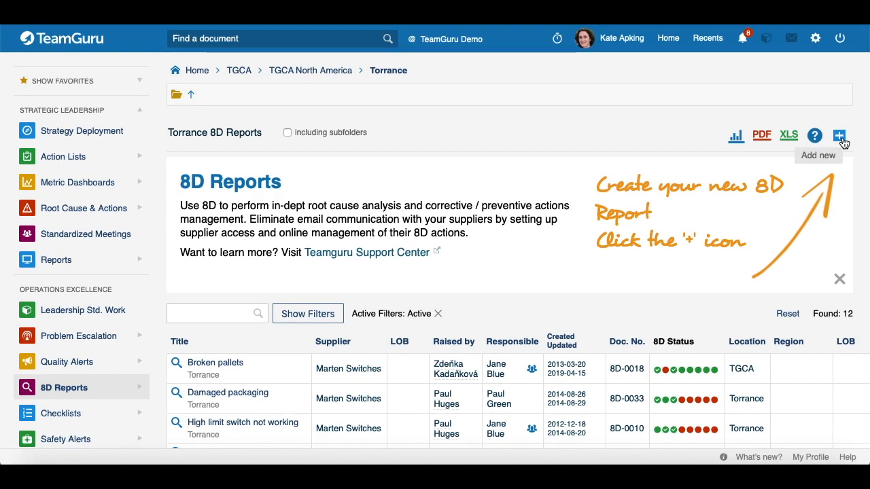
{"action": "left_click", "coordinate": [841, 138]}
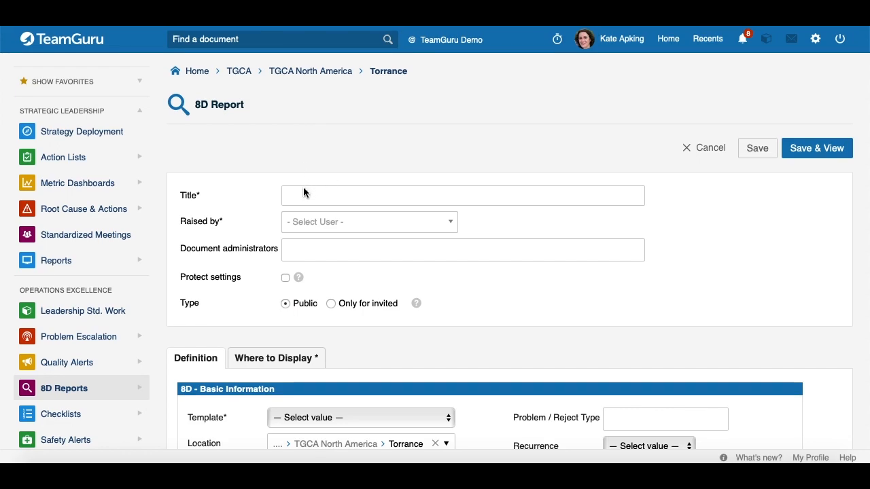
{"action": "type", "text": "Damaged pallets"}
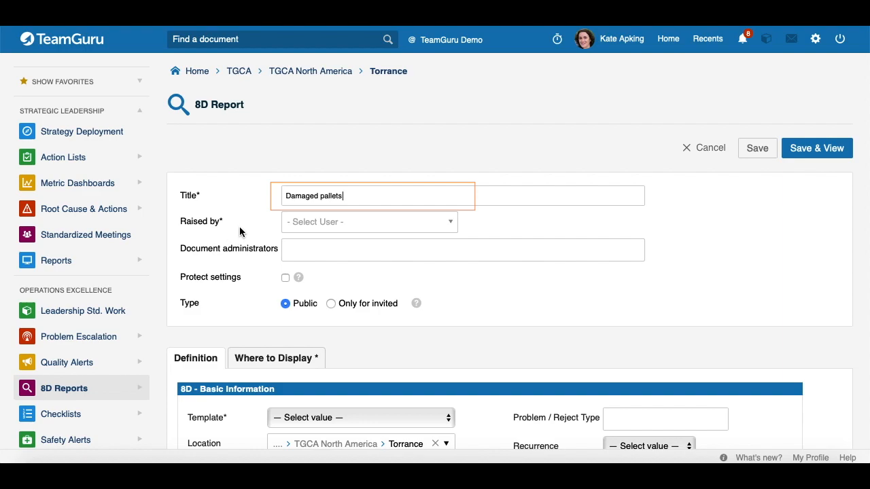
{"action": "left_click", "coordinate": [373, 222]}
{"action": "left_click", "coordinate": [346, 284]}
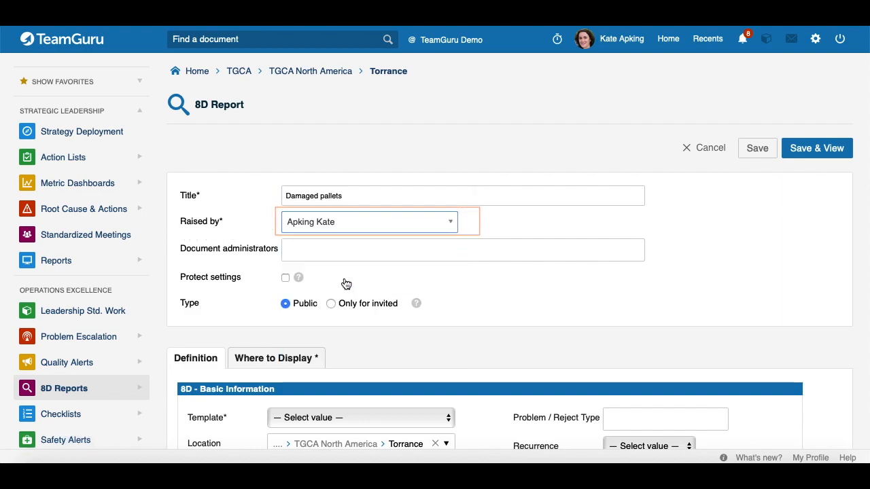
Step: Assign a user as the report's document administrator and enable Protect settings
{"action": "left_click", "coordinate": [267, 255]}
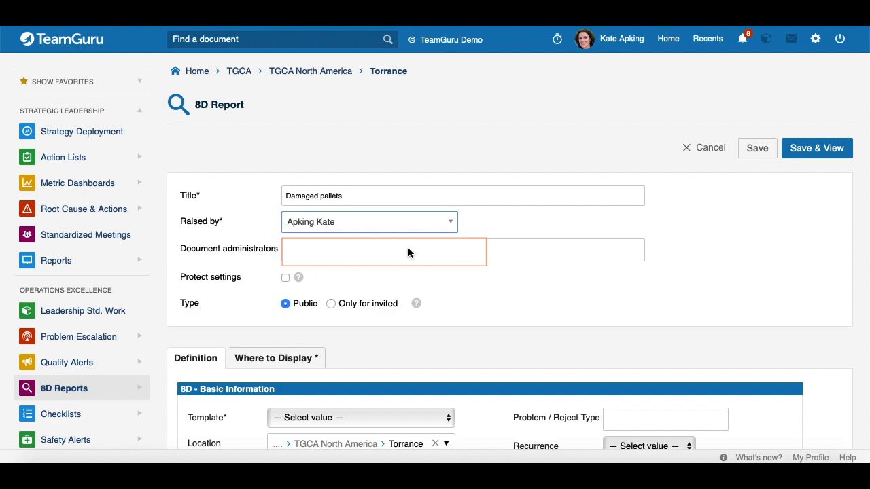
{"action": "left_click", "coordinate": [310, 250]}
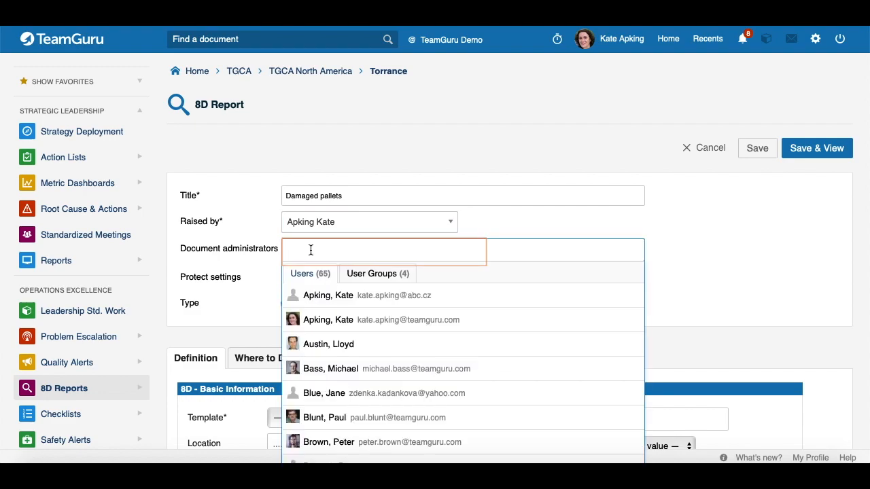
{"action": "type", "text": "Zdenka"}
{"action": "left_click", "coordinate": [348, 324]}
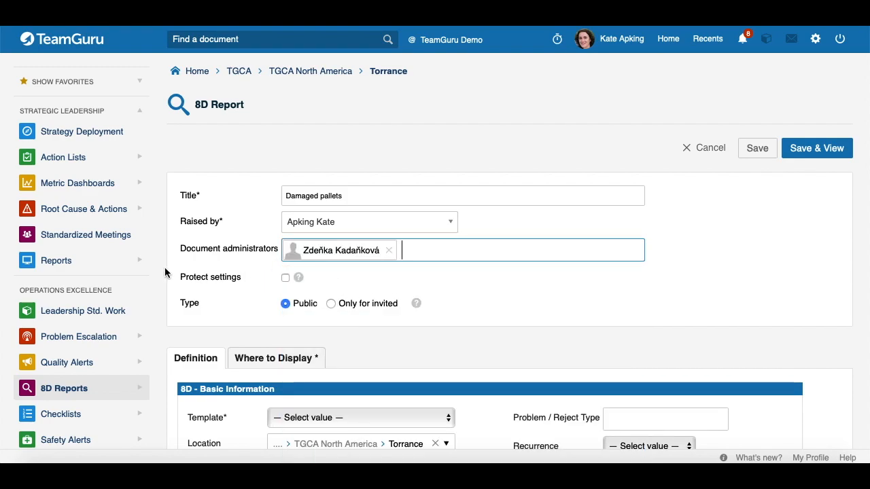
{"action": "left_click", "coordinate": [286, 278]}
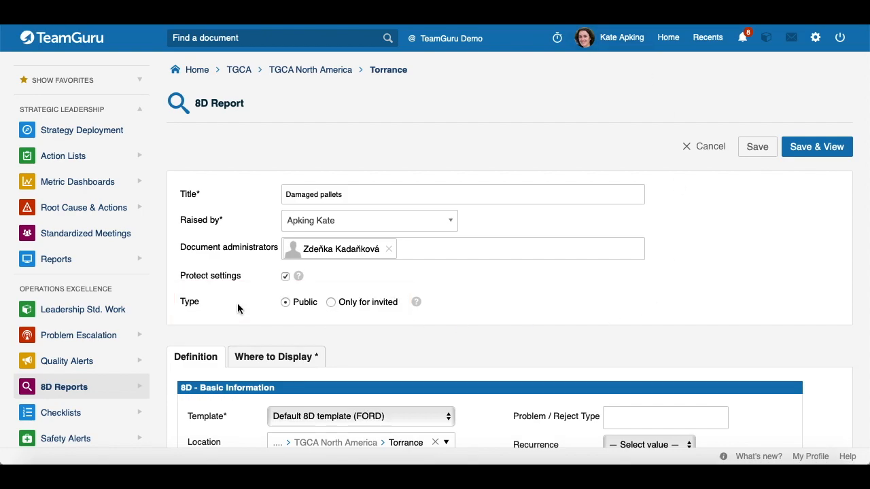
Step: Set the report's template to Default 8D template (FORD) in the basic information
{"action": "scroll", "coordinate": [229, 265], "scroll_direction": "down", "scroll_amount": 2}
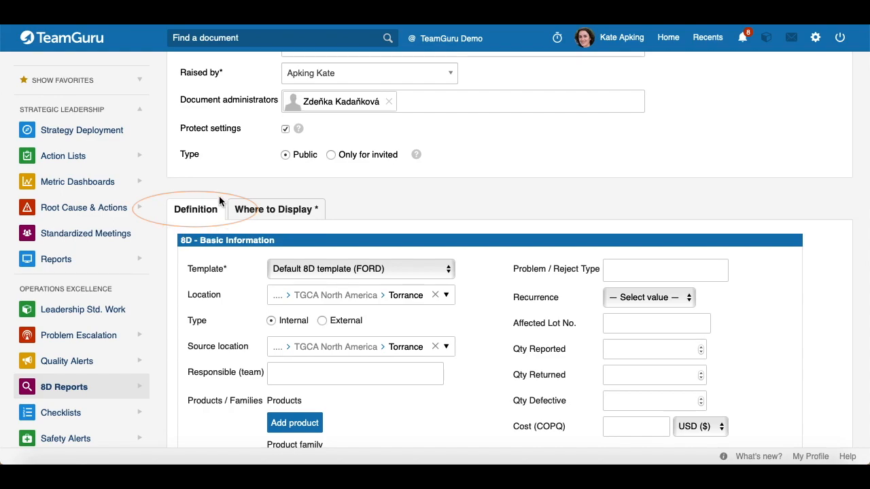
{"action": "scroll", "coordinate": [252, 249], "scroll_direction": "down", "scroll_amount": 1}
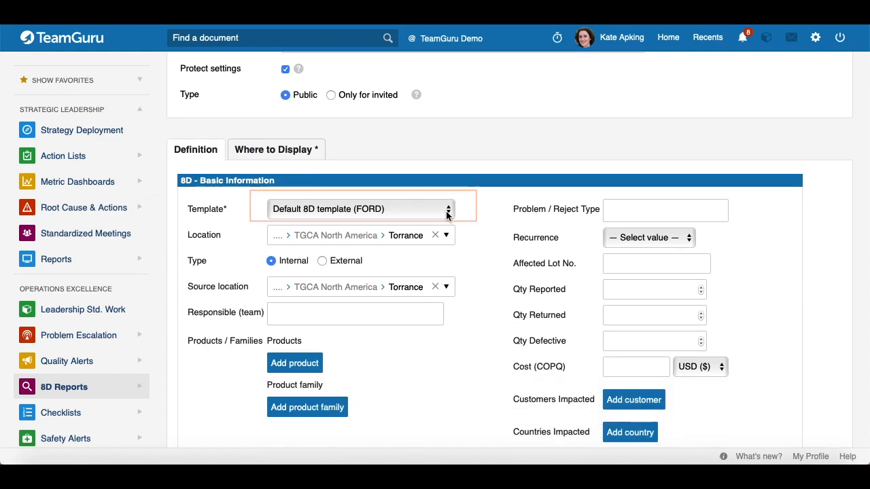
{"action": "left_click", "coordinate": [448, 209]}
{"action": "left_click", "coordinate": [382, 210]}
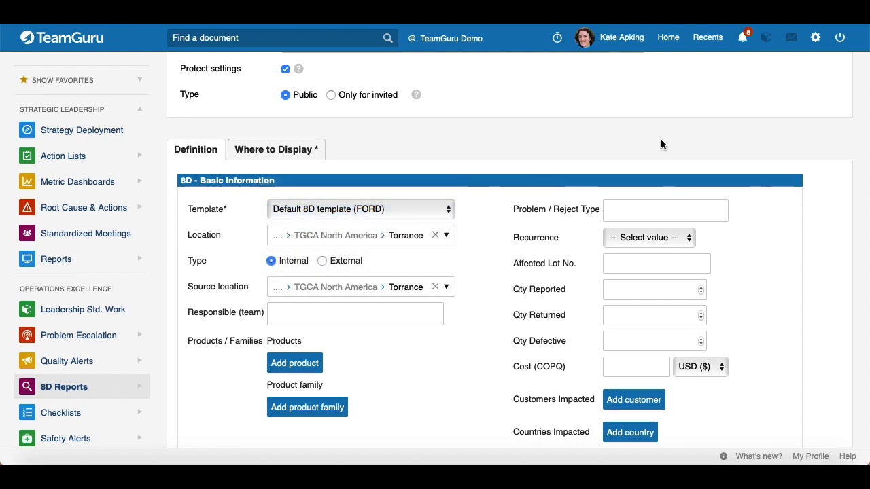
Step: Look through the organizational units offered as source location for the internal type without choosing another one
{"action": "scroll", "coordinate": [233, 215], "scroll_direction": "down", "scroll_amount": 1}
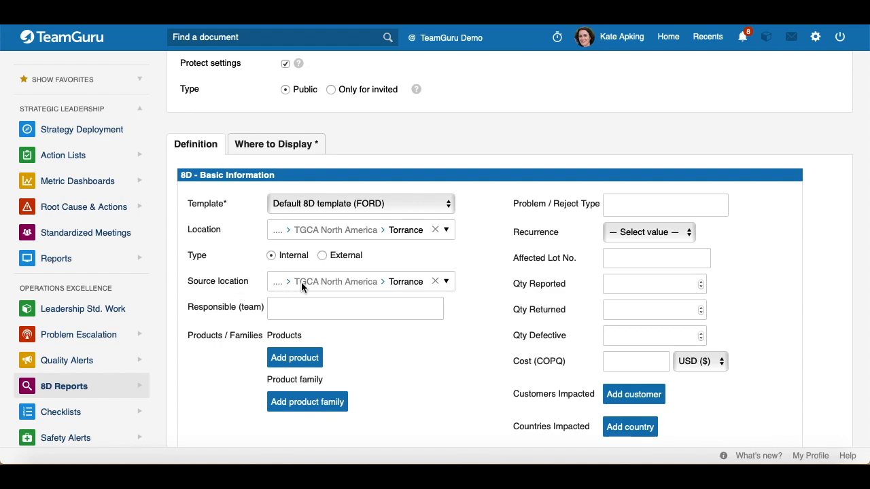
{"action": "left_click", "coordinate": [376, 284]}
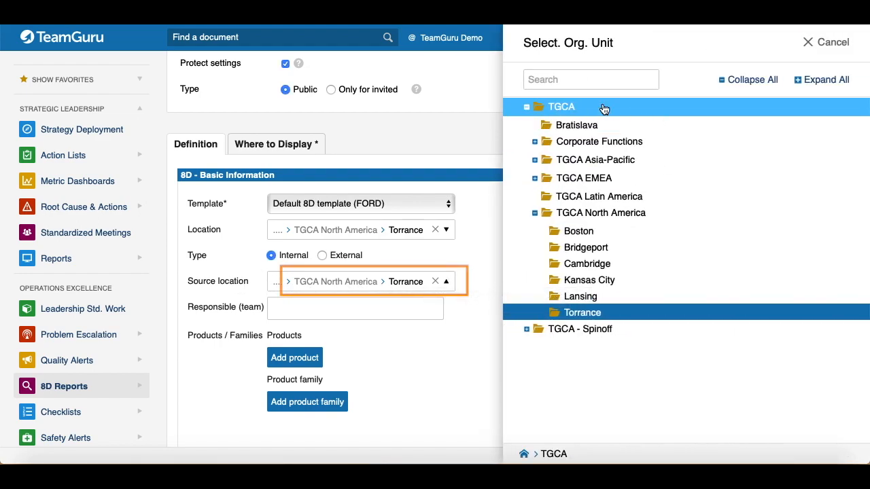
{"action": "left_click", "coordinate": [820, 47]}
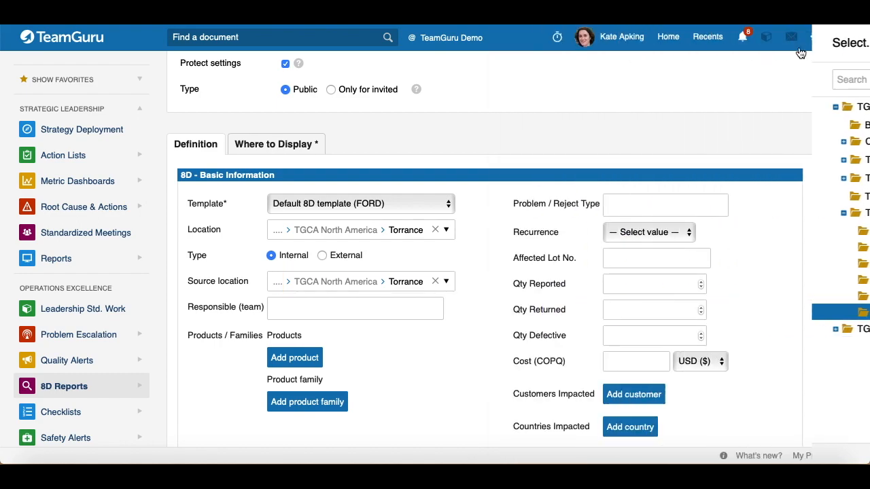
Step: Change the 8D type to External and find and select Marten Switches as the supplier
{"action": "left_click", "coordinate": [322, 256]}
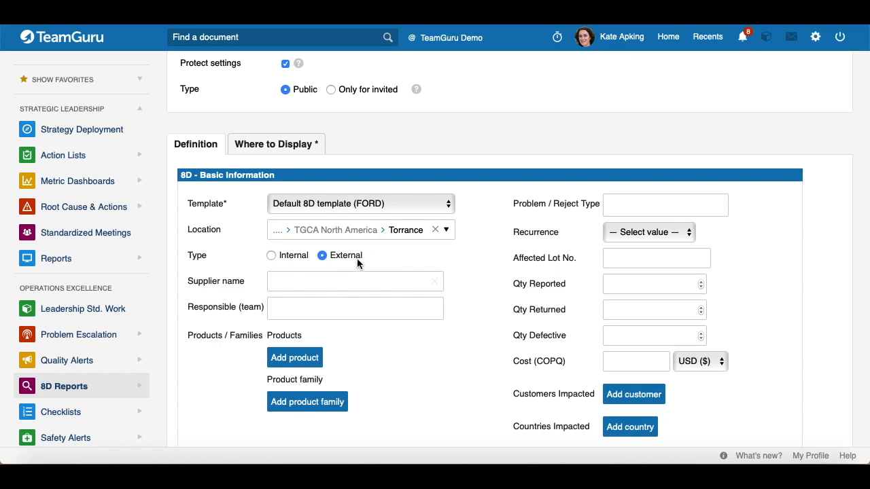
{"action": "left_click", "coordinate": [293, 285]}
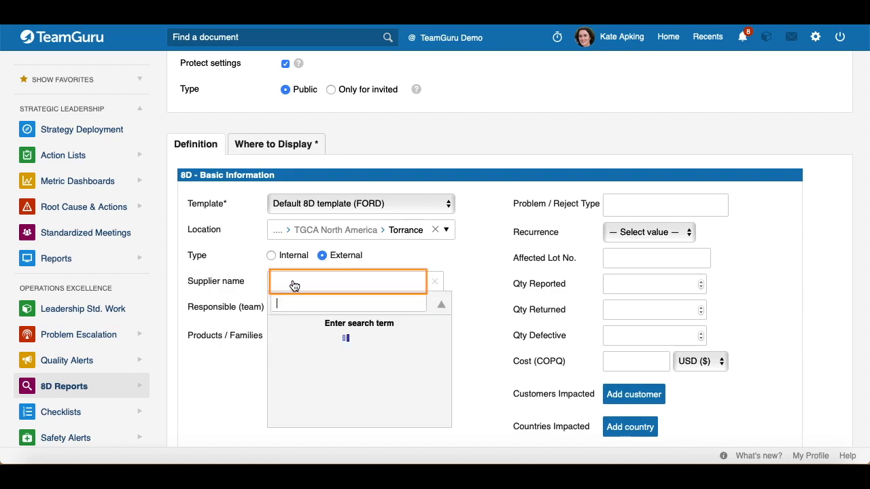
{"action": "scroll", "coordinate": [306, 343], "scroll_direction": "down", "scroll_amount": 15}
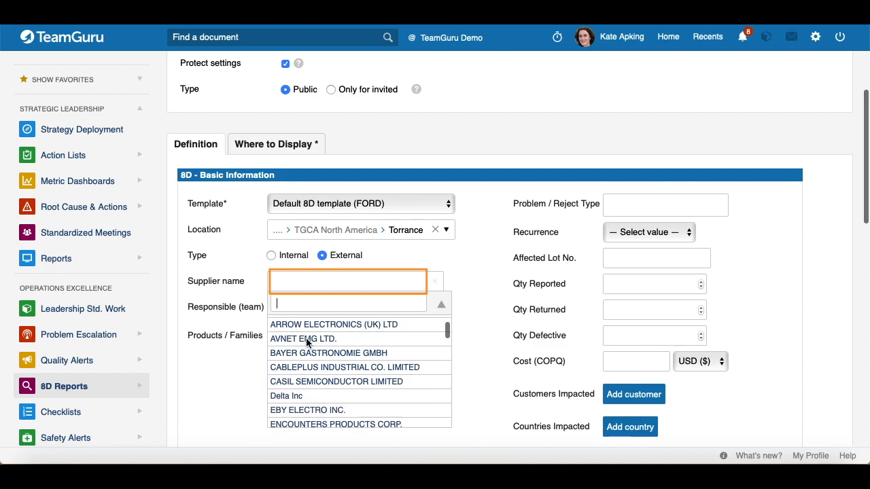
{"action": "scroll", "coordinate": [306, 343], "scroll_direction": "down", "scroll_amount": 3}
{"action": "scroll", "coordinate": [303, 340], "scroll_direction": "up", "scroll_amount": 20}
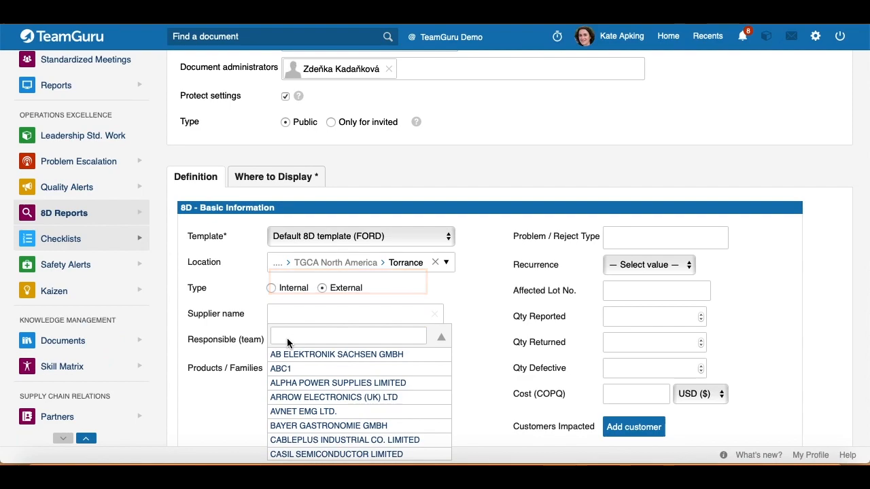
{"action": "left_click", "coordinate": [287, 338]}
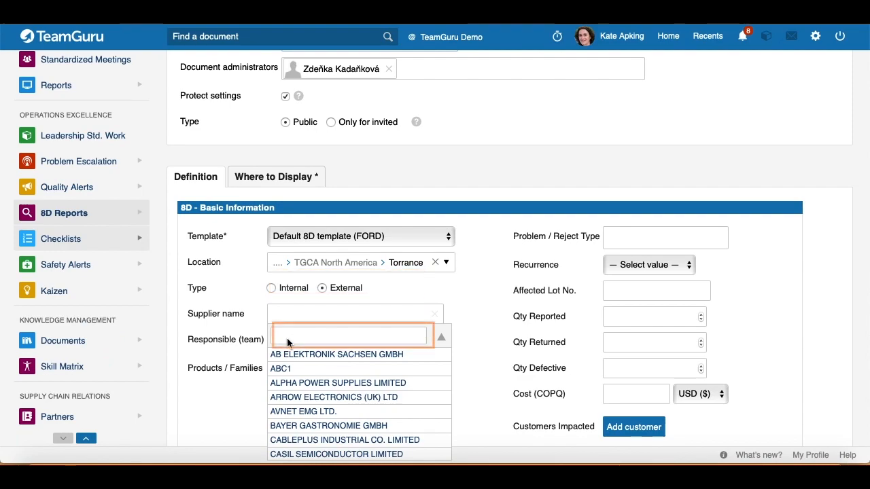
{"action": "type", "text": "Mart"}
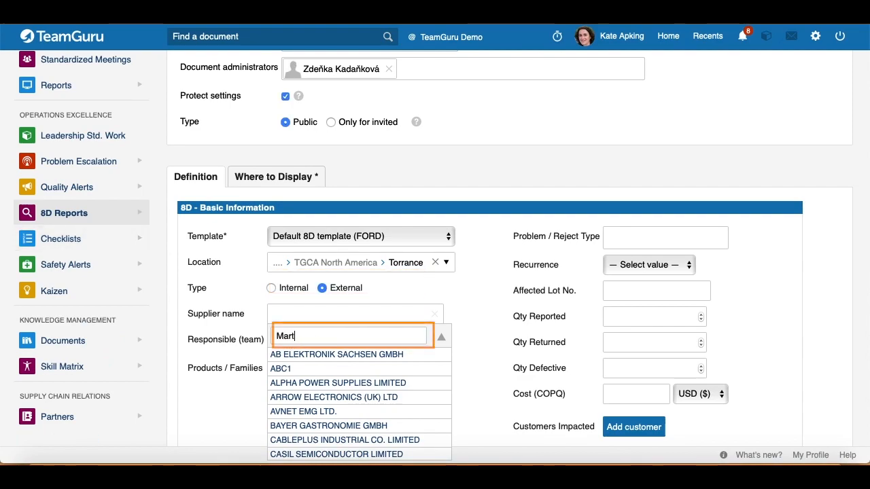
{"action": "type", "text": "en sw"}
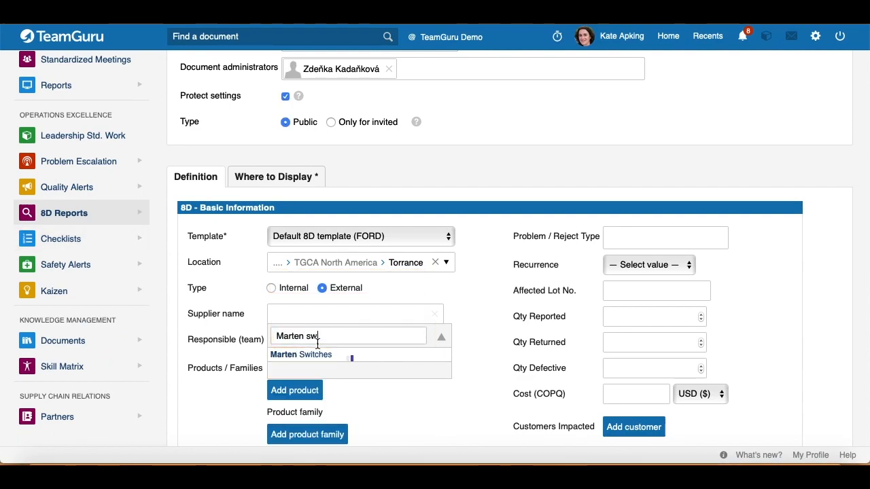
{"action": "left_click", "coordinate": [288, 355]}
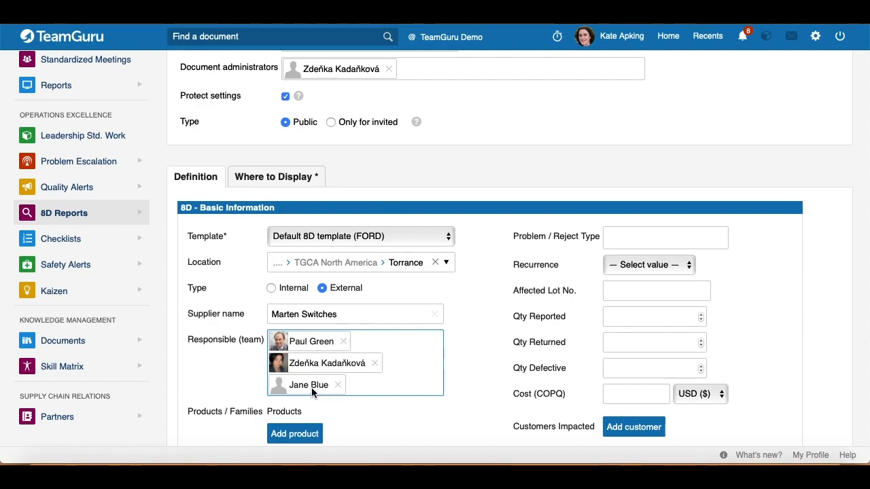
Step: Remove the first two of the three people from the report's responsible team
{"action": "left_click", "coordinate": [375, 363]}
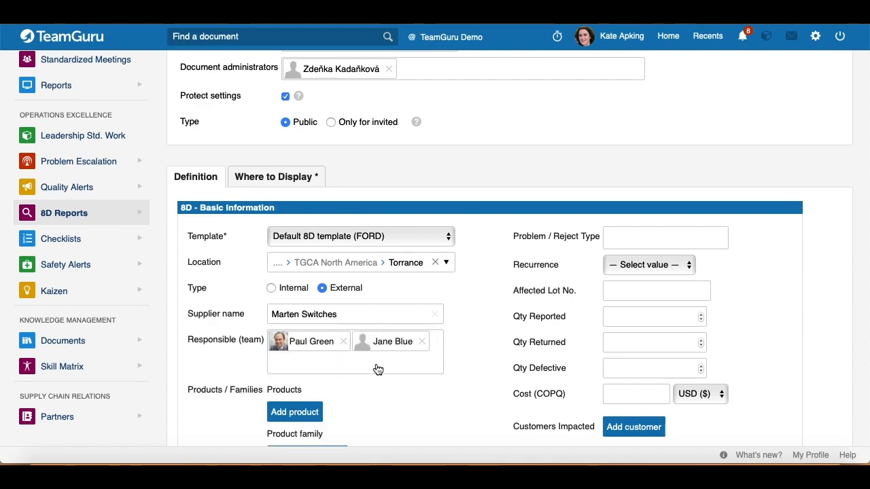
{"action": "left_click", "coordinate": [343, 342]}
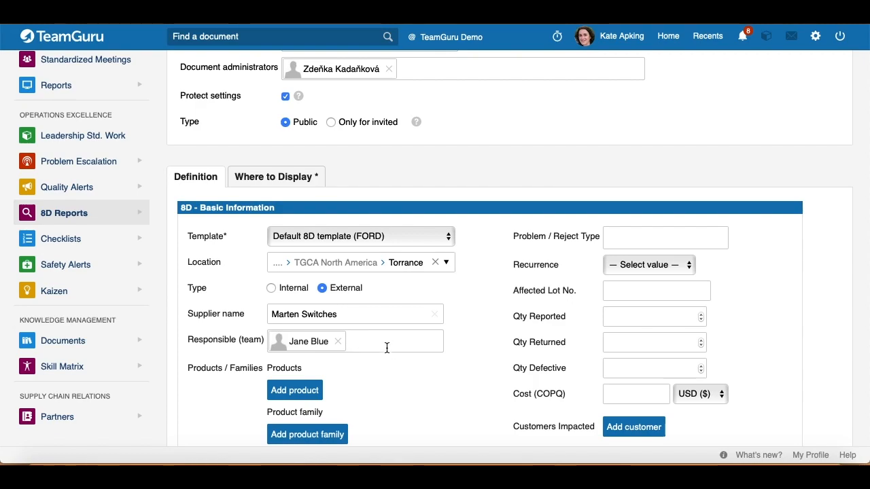
{"action": "scroll", "coordinate": [197, 318], "scroll_direction": "down", "scroll_amount": 1}
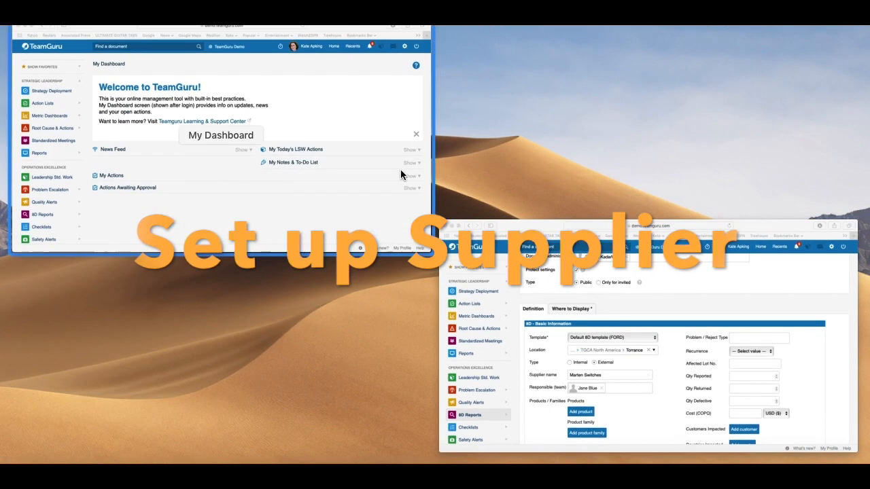
Step: Open the supplier Marten Switches from the partners list and examine its contact entries
{"action": "scroll", "coordinate": [85, 204], "scroll_direction": "down", "scroll_amount": 4}
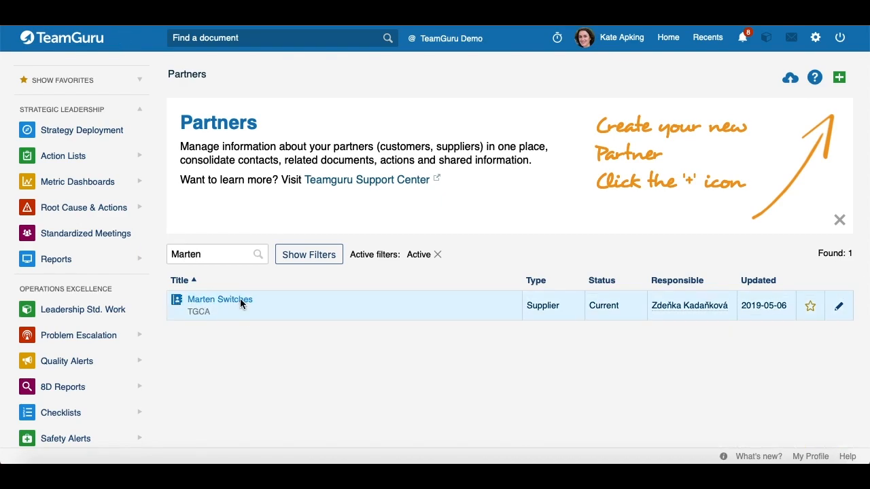
{"action": "left_click", "coordinate": [240, 299]}
{"action": "scroll", "coordinate": [372, 250], "scroll_direction": "down", "scroll_amount": 1}
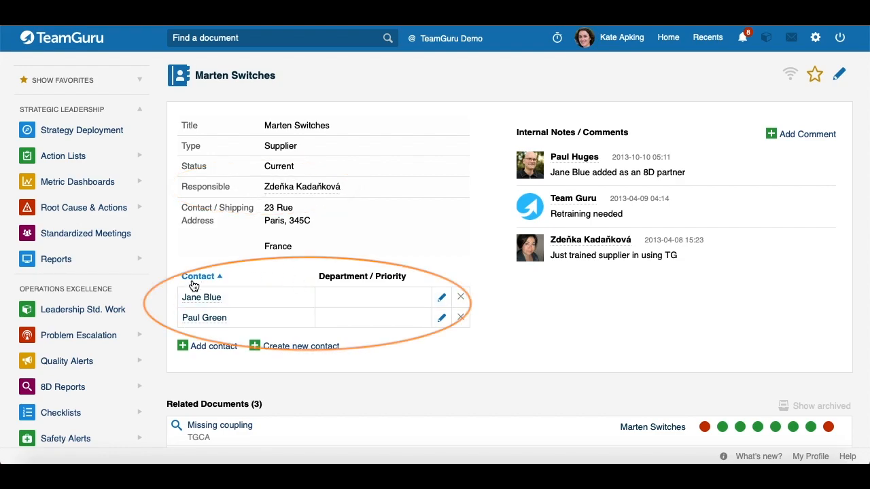
{"action": "scroll", "coordinate": [243, 313], "scroll_direction": "up", "scroll_amount": 1}
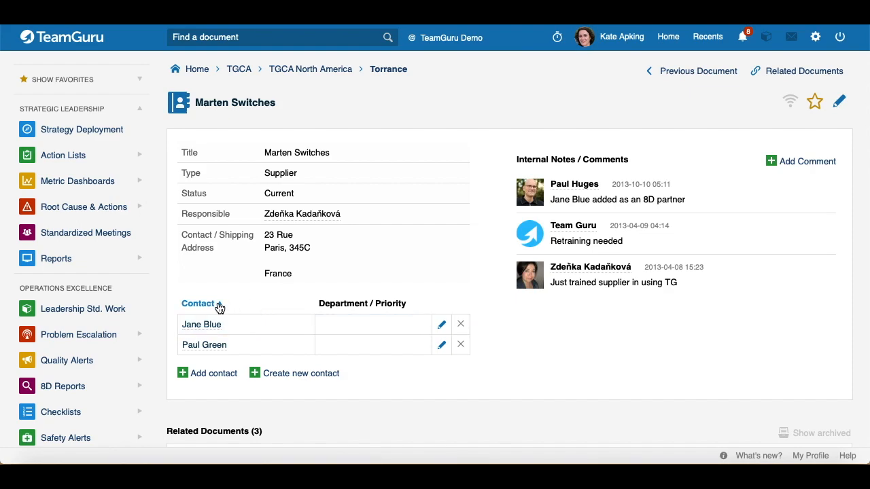
Step: Open the supplier's first contact, examine the roles under its user rights, and close the contact without changes
{"action": "left_click", "coordinate": [441, 327]}
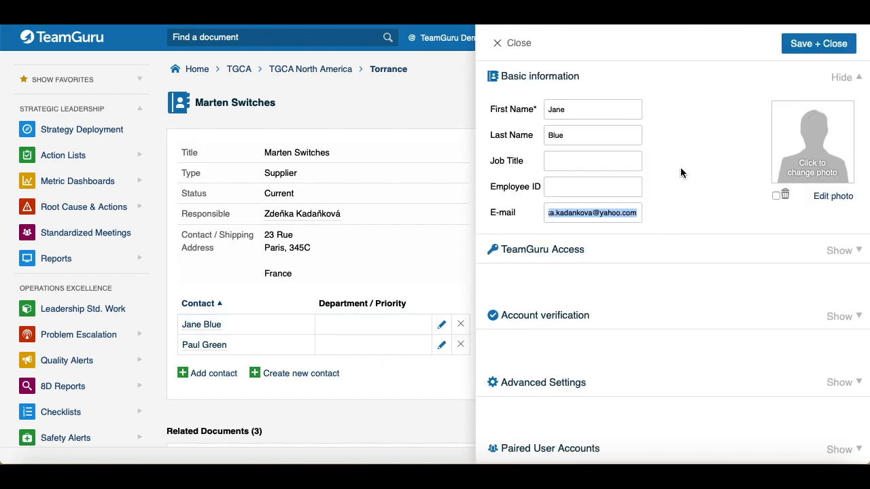
{"action": "scroll", "coordinate": [680, 172], "scroll_direction": "down", "scroll_amount": 7}
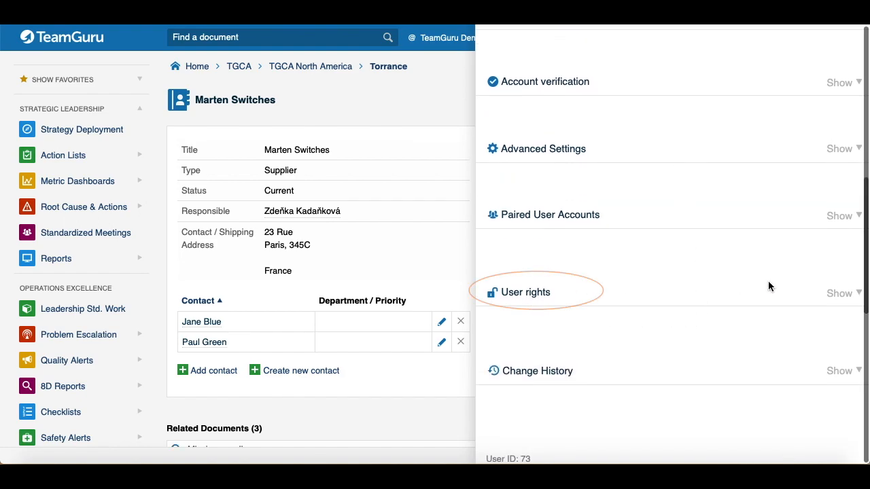
{"action": "left_click", "coordinate": [851, 297]}
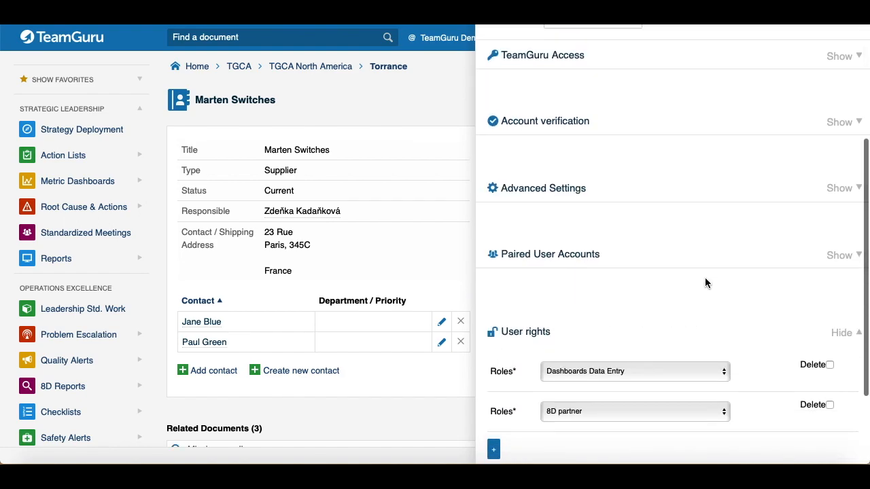
{"action": "scroll", "coordinate": [705, 277], "scroll_direction": "down", "scroll_amount": 3}
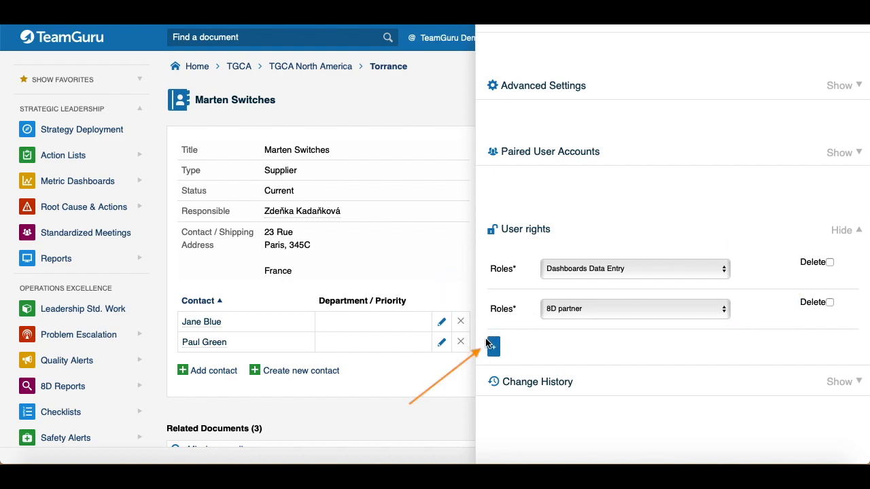
{"action": "scroll", "coordinate": [503, 165], "scroll_direction": "up", "scroll_amount": 5}
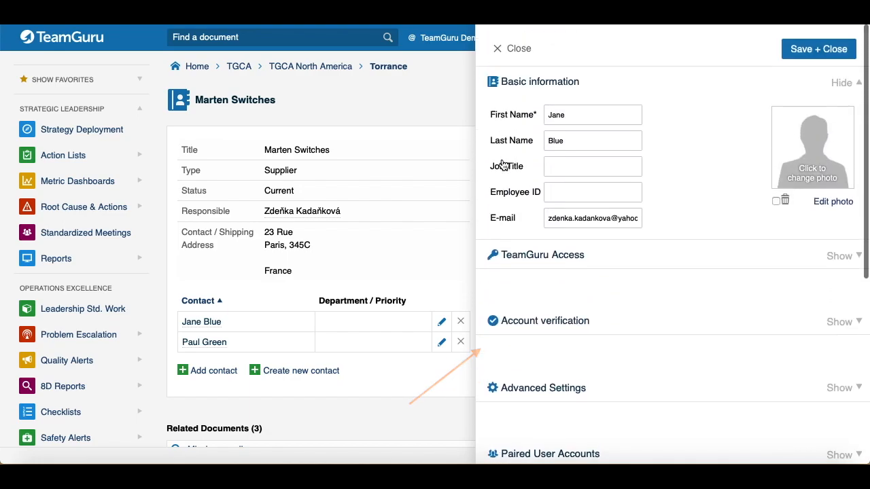
{"action": "left_click", "coordinate": [511, 48]}
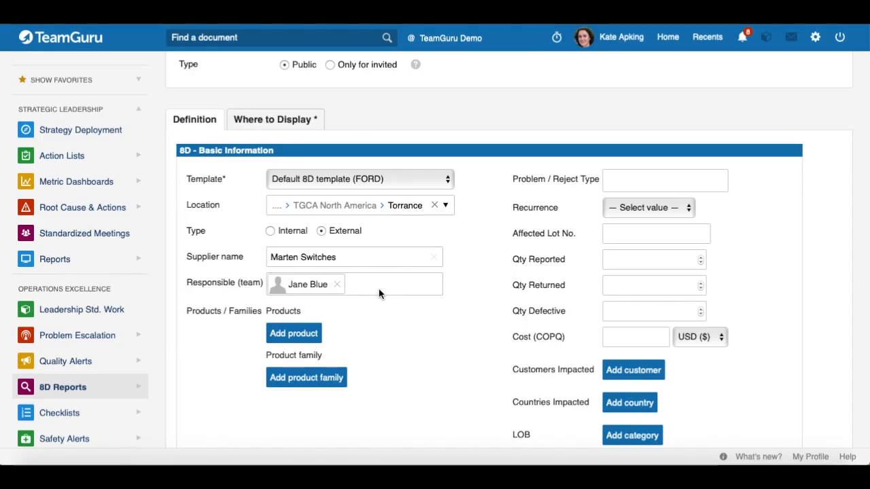
Step: Look through the product fields and the problem / reject types offered in the 8D report without choosing one
{"action": "scroll", "coordinate": [379, 288], "scroll_direction": "down", "scroll_amount": 3}
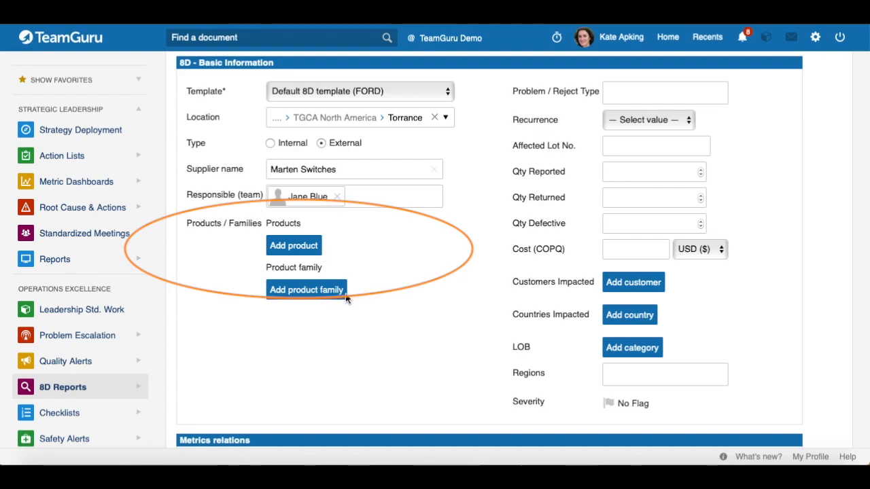
{"action": "scroll", "coordinate": [400, 289], "scroll_direction": "up", "scroll_amount": 2}
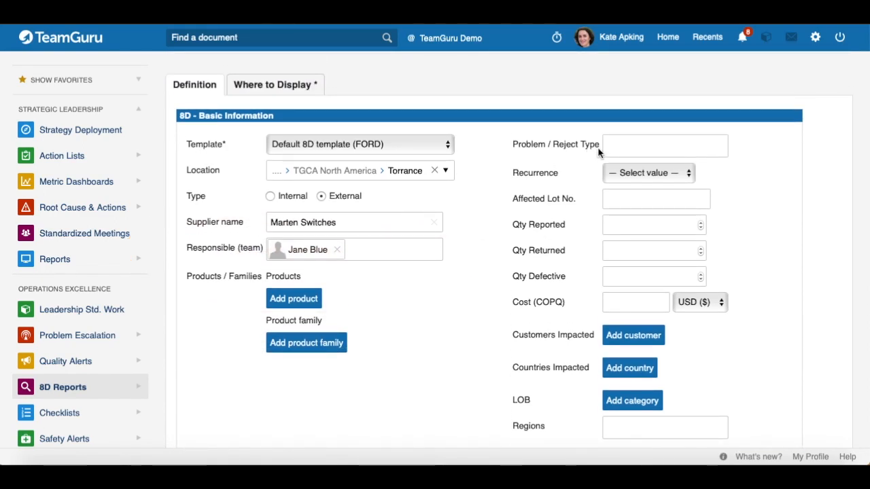
{"action": "left_click", "coordinate": [635, 146]}
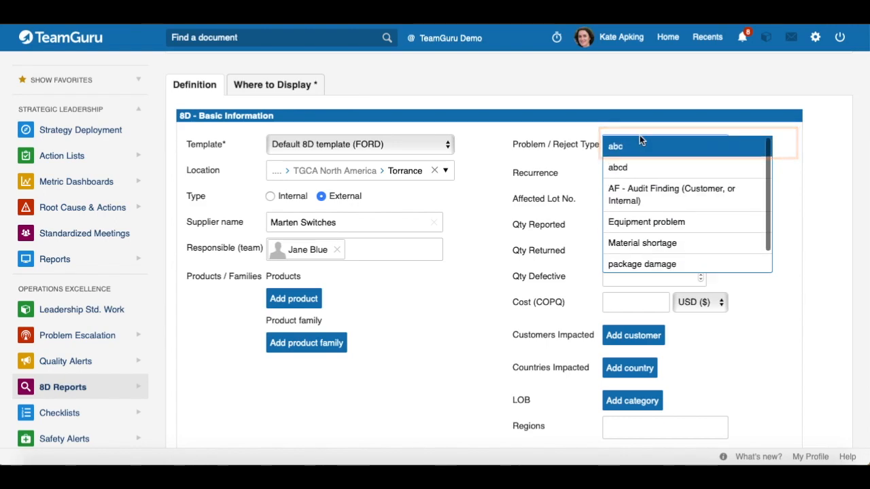
{"action": "left_click", "coordinate": [581, 134]}
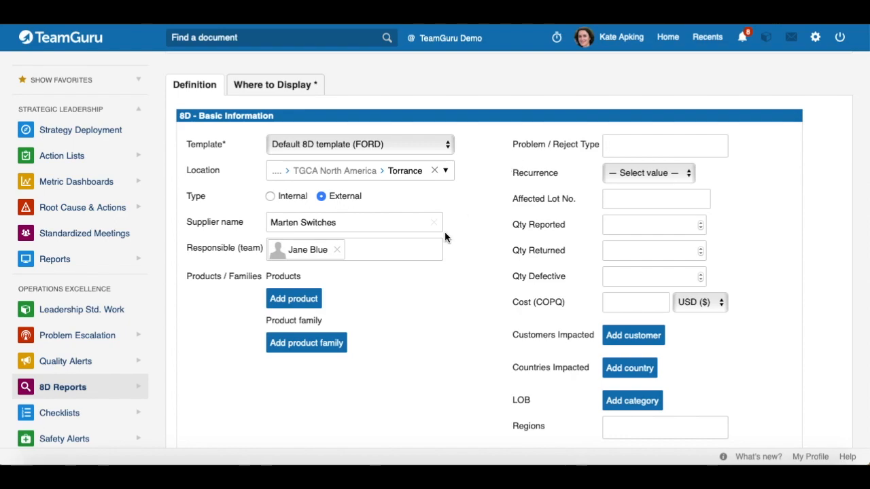
{"action": "left_click", "coordinate": [138, 388]}
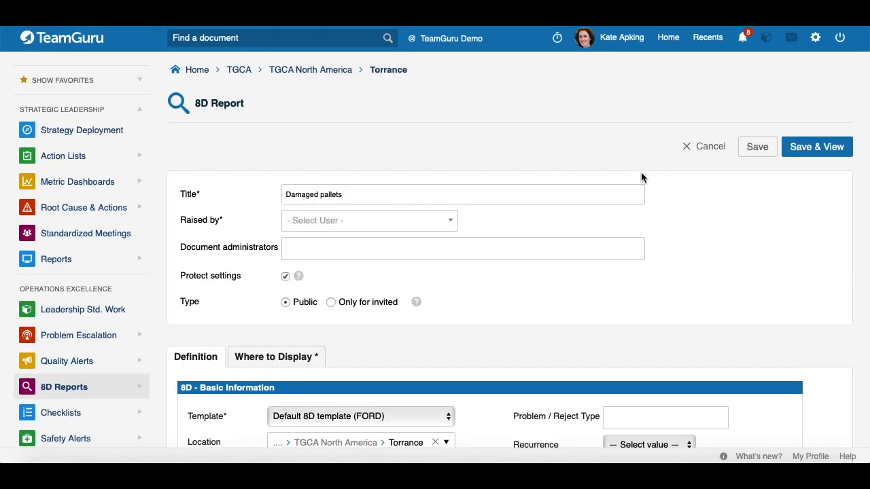
Step: Mark the report as metric-related and look through the metrics and organizational units offered for the relation
{"action": "scroll", "coordinate": [641, 177], "scroll_direction": "down", "scroll_amount": 5}
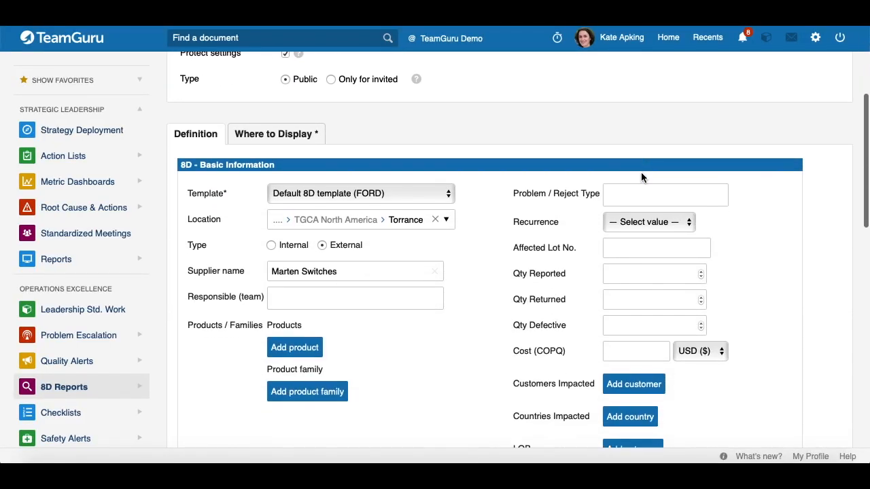
{"action": "scroll", "coordinate": [641, 177], "scroll_direction": "down", "scroll_amount": 5}
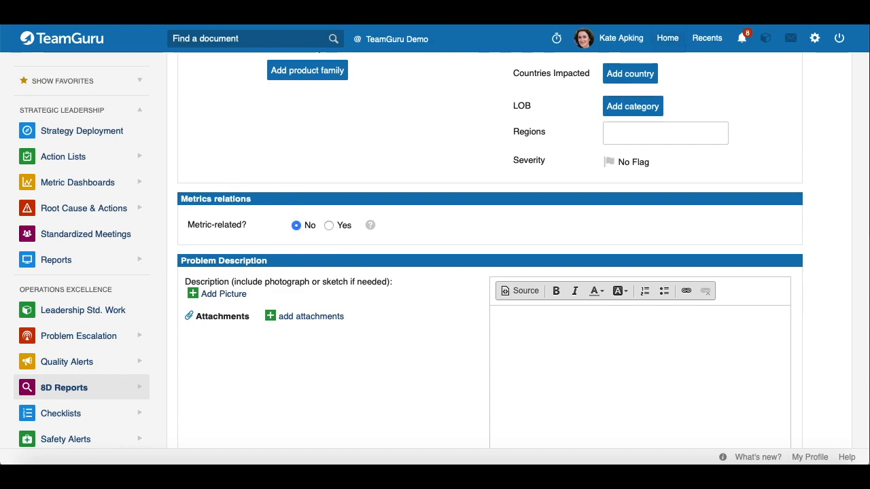
{"action": "scroll", "coordinate": [368, 169], "scroll_direction": "down", "scroll_amount": 1}
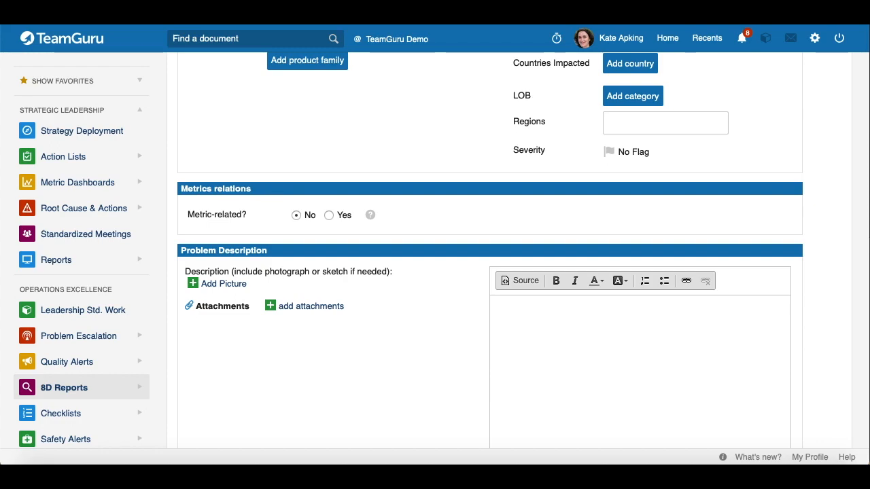
{"action": "scroll", "coordinate": [232, 251], "scroll_direction": "up", "scroll_amount": 1}
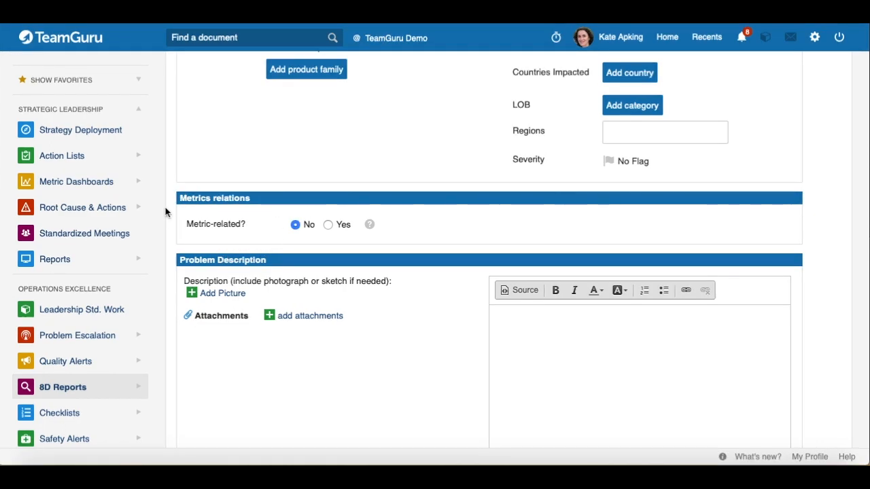
{"action": "left_click", "coordinate": [328, 224]}
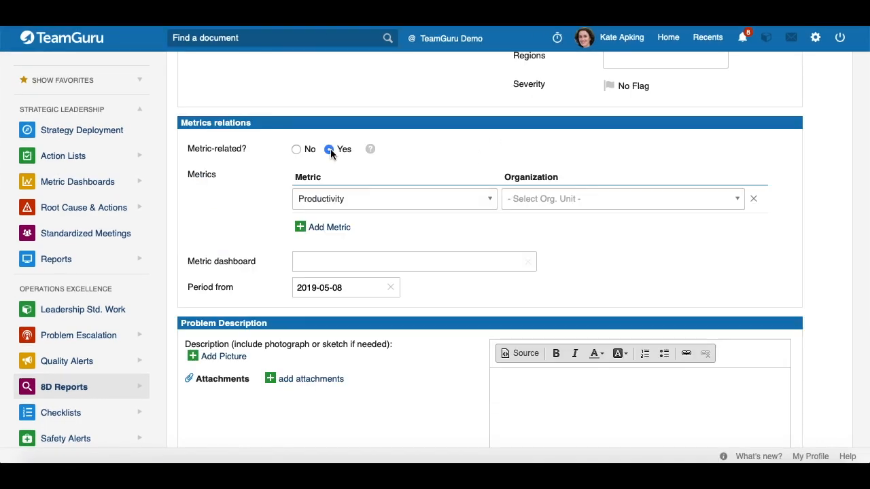
{"action": "left_click", "coordinate": [391, 201]}
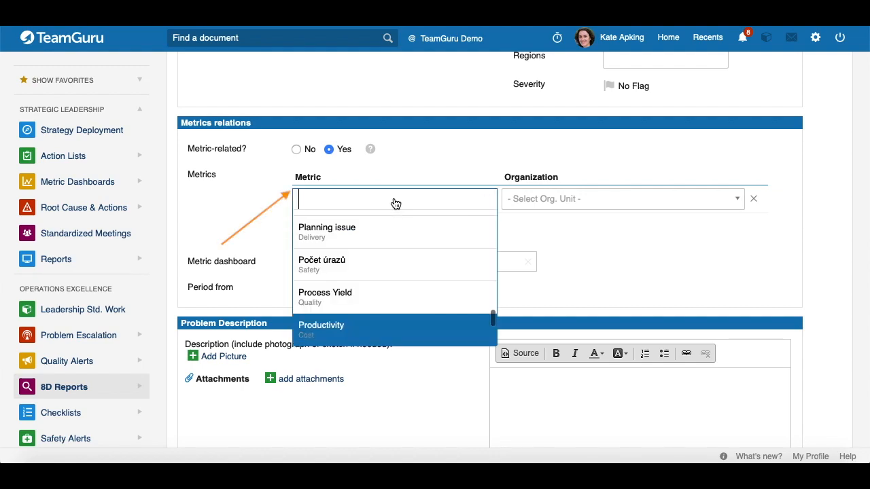
{"action": "left_click", "coordinate": [579, 199]}
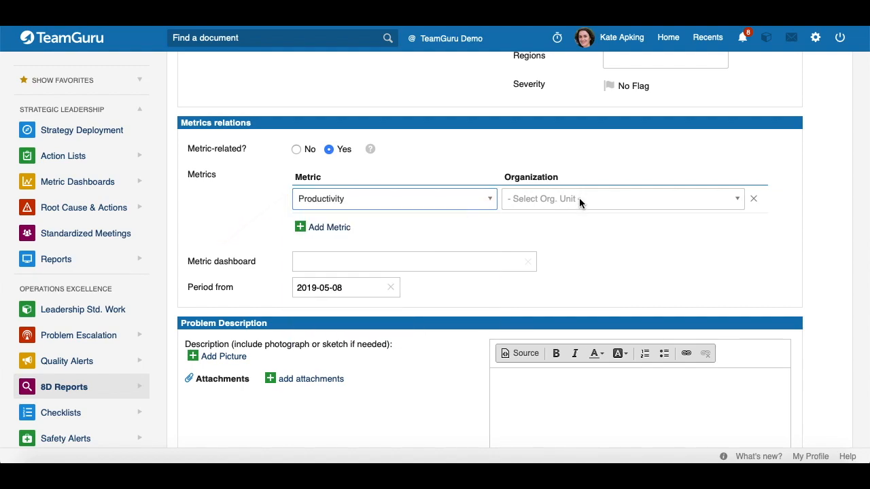
{"action": "left_click", "coordinate": [579, 197]}
{"action": "left_click", "coordinate": [422, 241]}
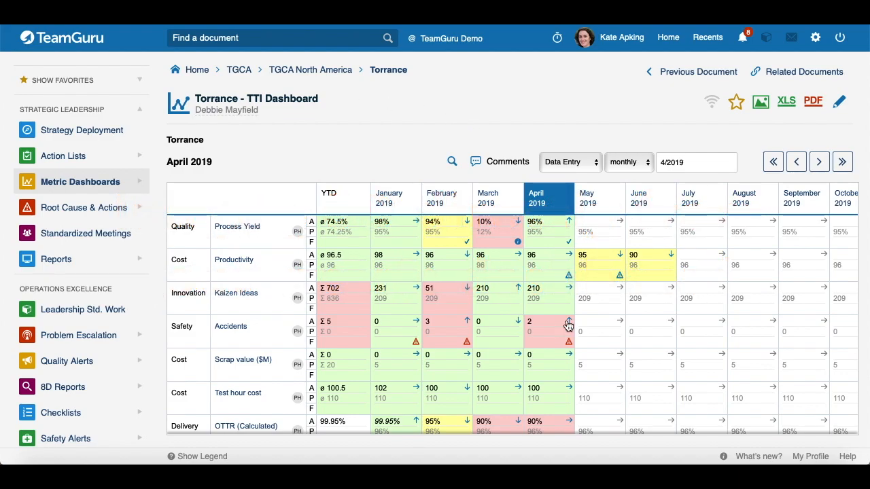
Step: Examine the analysis and corrective action options for April 2019 Process Yield and Productivity on the Torrance - TTI Dashboard
{"action": "left_click", "coordinate": [548, 243]}
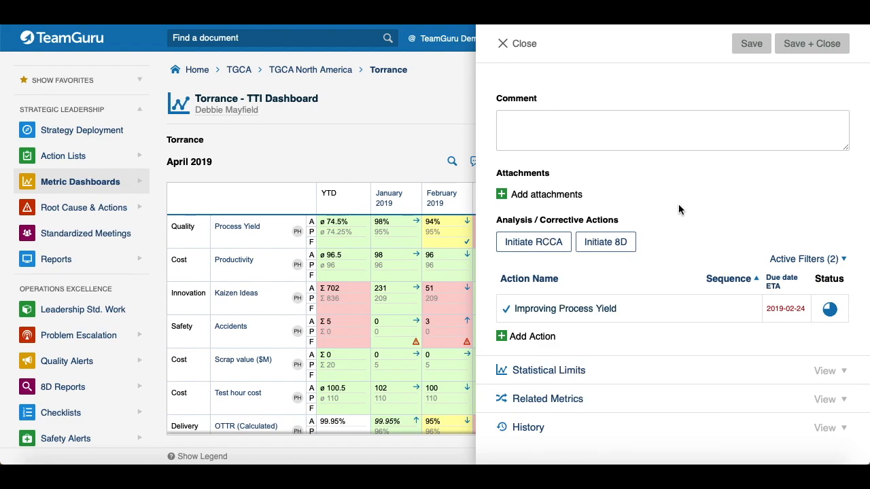
{"action": "scroll", "coordinate": [678, 204], "scroll_direction": "down", "scroll_amount": 5}
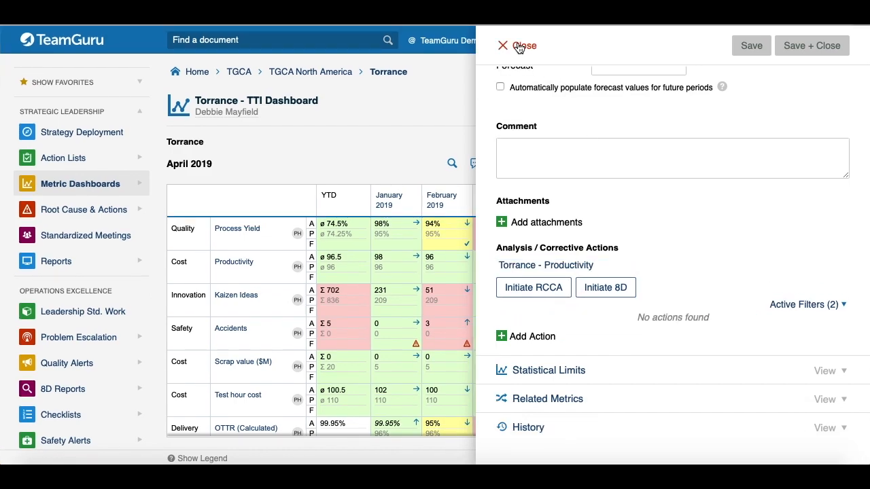
{"action": "left_click", "coordinate": [518, 46]}
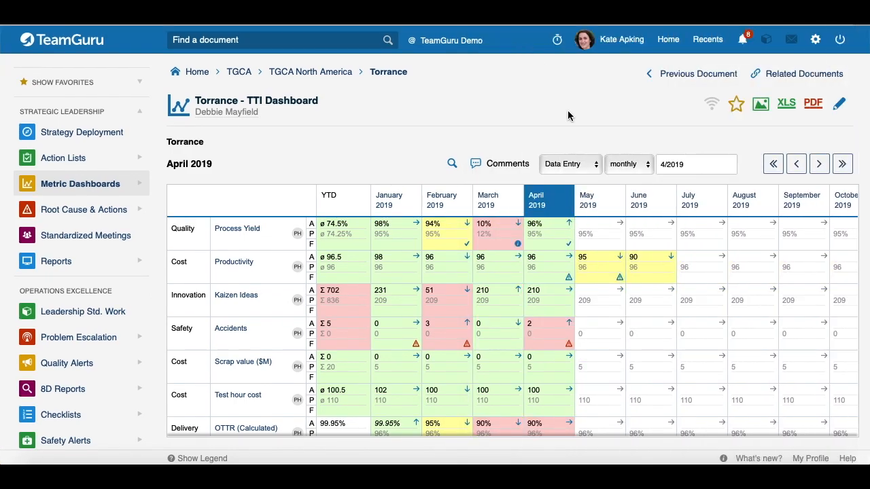
{"action": "mouse_move", "coordinate": [554, 282]}
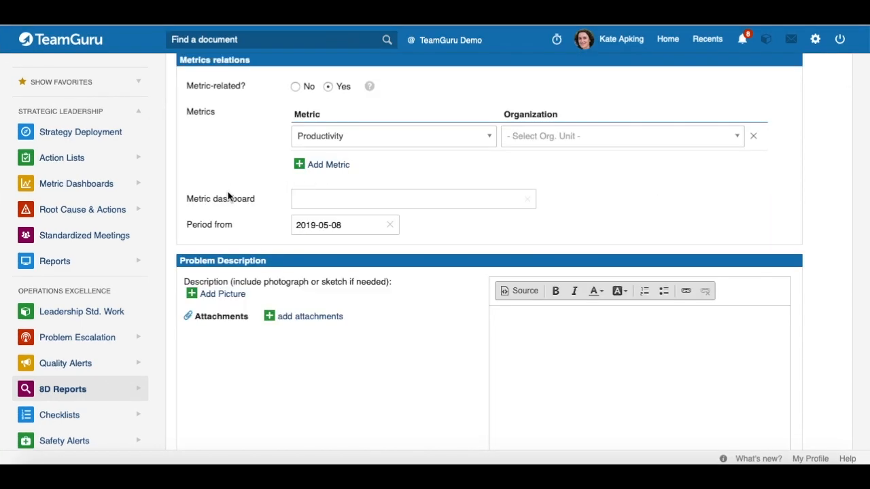
Step: Set the 8D report's metric relation back to No
{"action": "scroll", "coordinate": [228, 194], "scroll_direction": "up", "scroll_amount": 2}
{"action": "scroll", "coordinate": [227, 193], "scroll_direction": "up", "scroll_amount": 1}
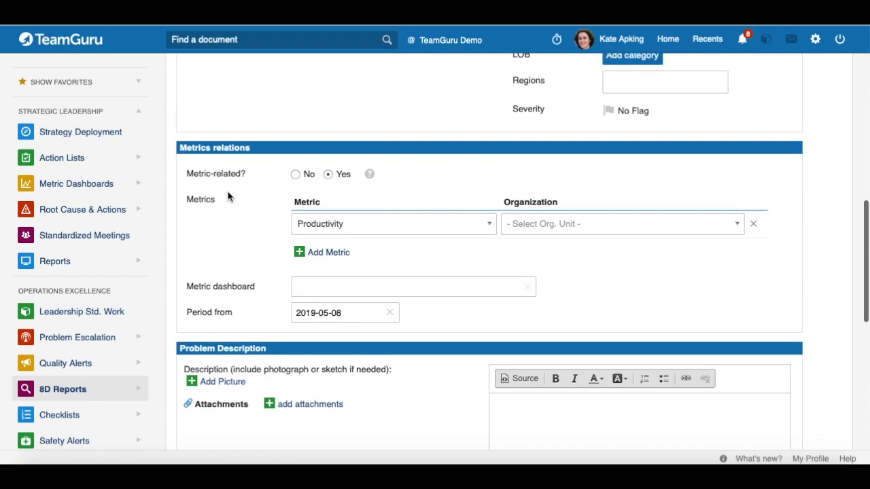
{"action": "left_click", "coordinate": [294, 174]}
Step: Set the requested date for all steps to 2019-05-08 and disallow 8D step closure before approval of the preceding step
{"action": "scroll", "coordinate": [253, 179], "scroll_direction": "down", "scroll_amount": 2}
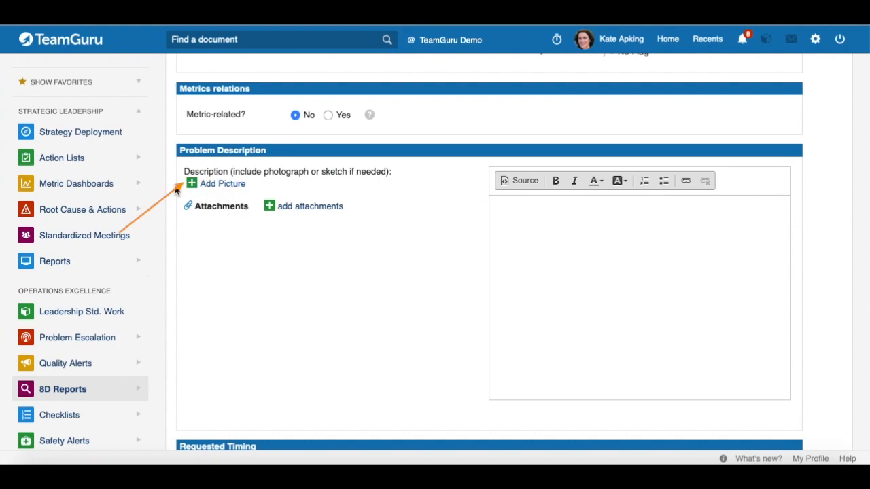
{"action": "scroll", "coordinate": [704, 253], "scroll_direction": "down", "scroll_amount": 1}
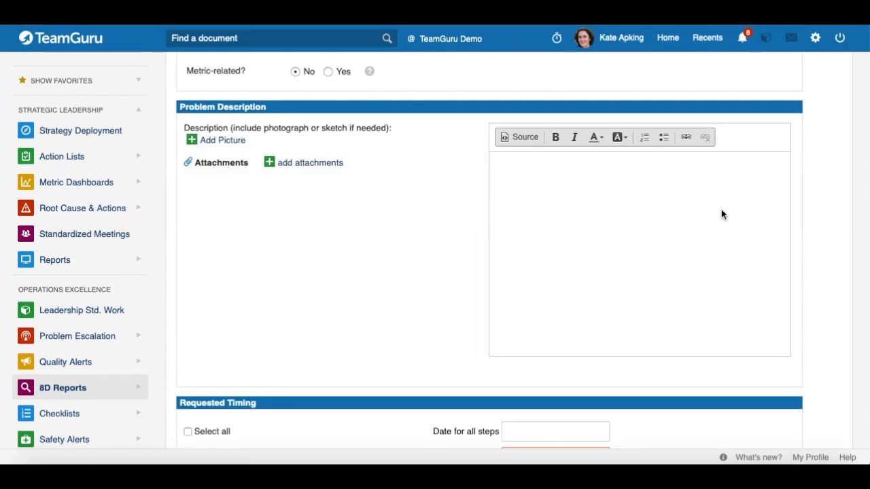
{"action": "scroll", "coordinate": [305, 275], "scroll_direction": "down", "scroll_amount": 5}
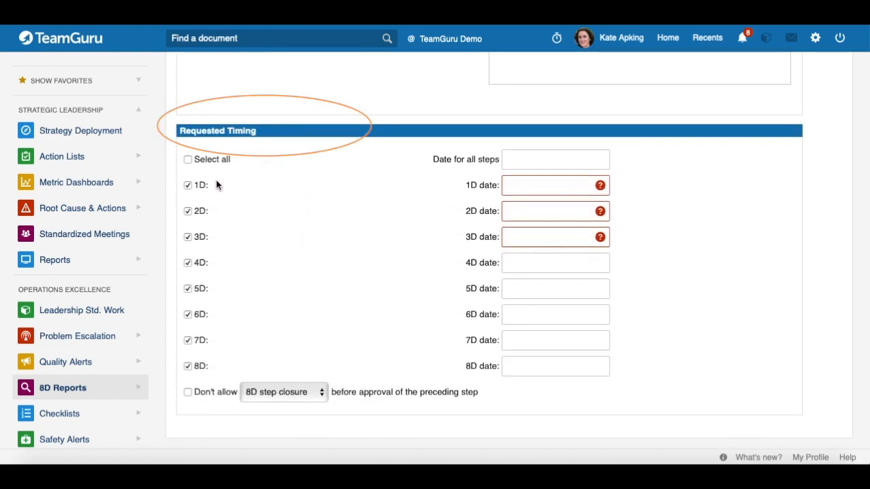
{"action": "left_click", "coordinate": [522, 161]}
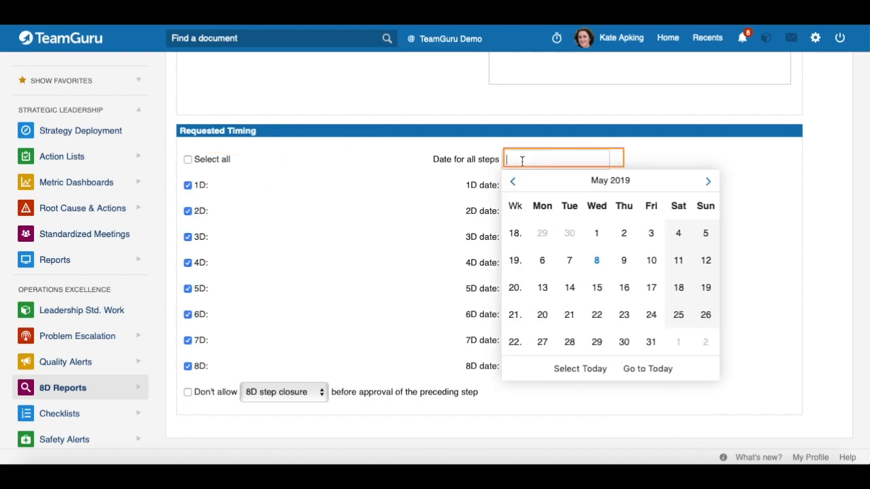
{"action": "left_click", "coordinate": [410, 242]}
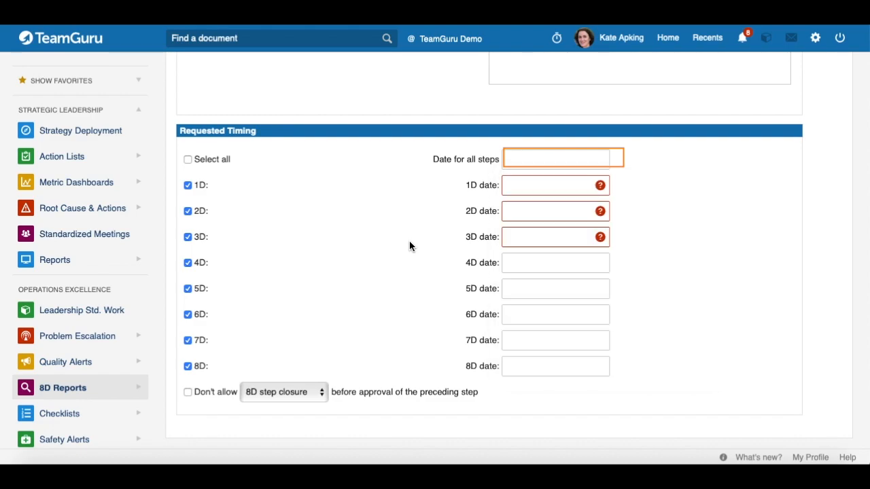
{"action": "left_click", "coordinate": [532, 185]}
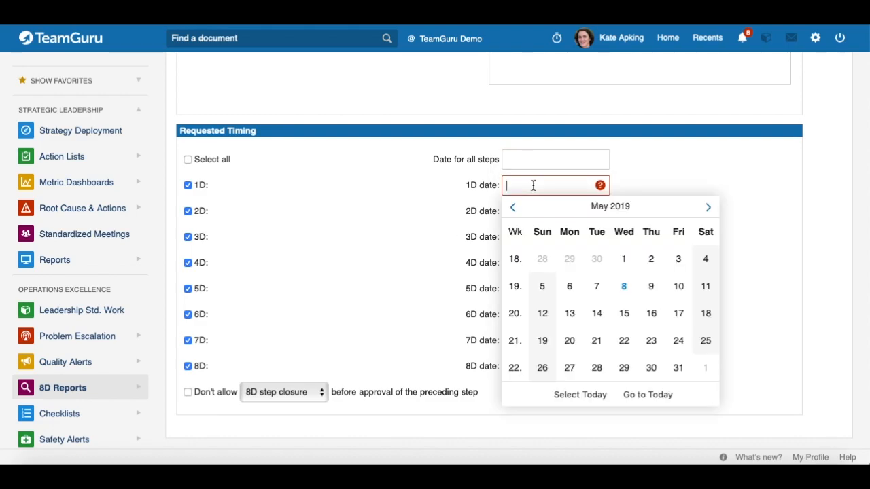
{"action": "left_click", "coordinate": [738, 181]}
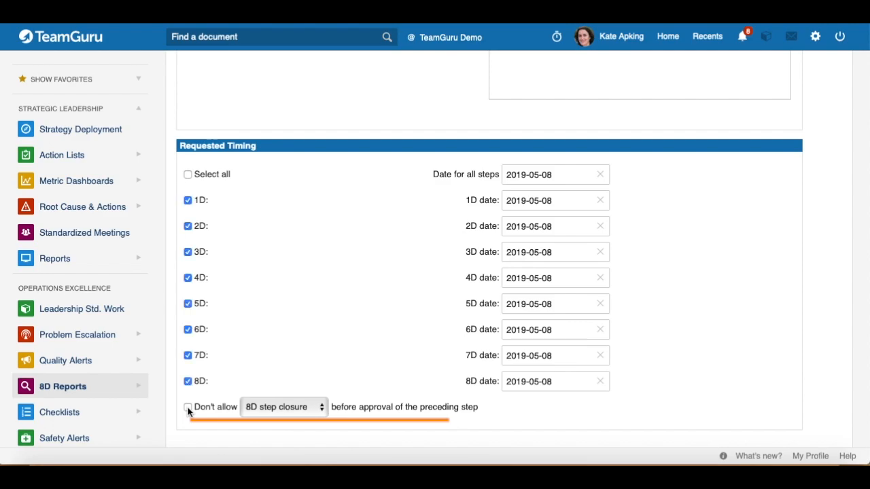
{"action": "left_click", "coordinate": [310, 411]}
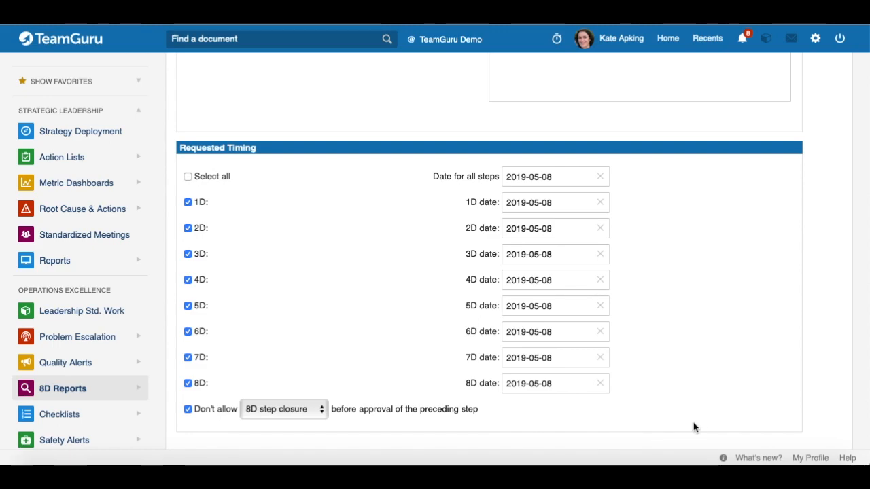
Step: Save the "Damaged pallets" 8D report and view its document page with the individual 8D sections
{"action": "scroll", "coordinate": [693, 427], "scroll_direction": "up", "scroll_amount": 15}
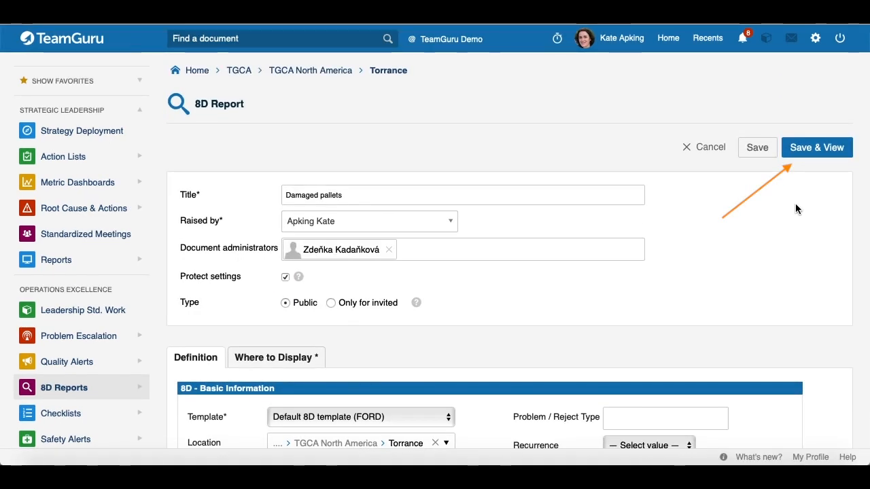
{"action": "left_click", "coordinate": [805, 149]}
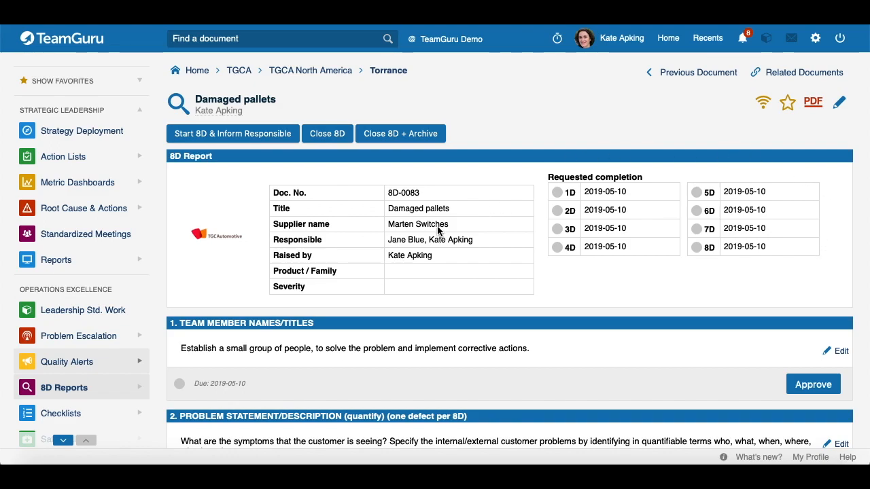
{"action": "scroll", "coordinate": [222, 304], "scroll_direction": "down", "scroll_amount": 10}
{"action": "scroll", "coordinate": [222, 301], "scroll_direction": "down", "scroll_amount": 5}
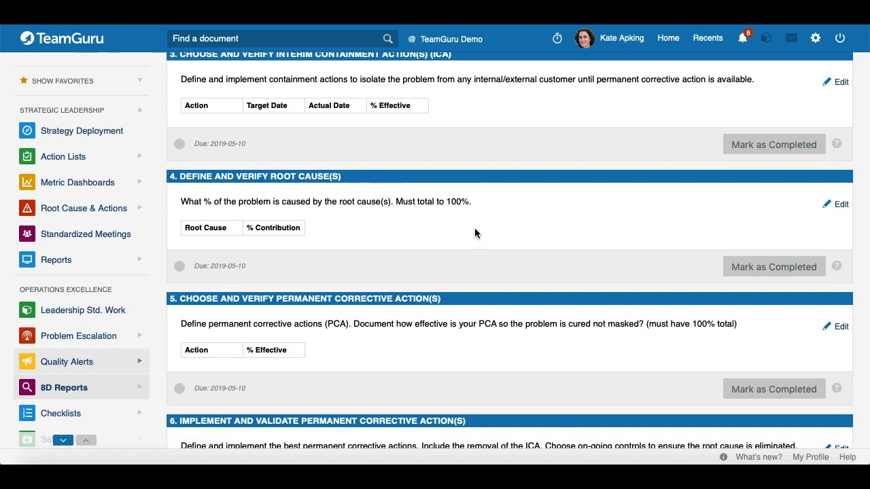
{"action": "scroll", "coordinate": [472, 234], "scroll_direction": "up", "scroll_amount": 9}
{"action": "scroll", "coordinate": [477, 235], "scroll_direction": "up", "scroll_amount": 7}
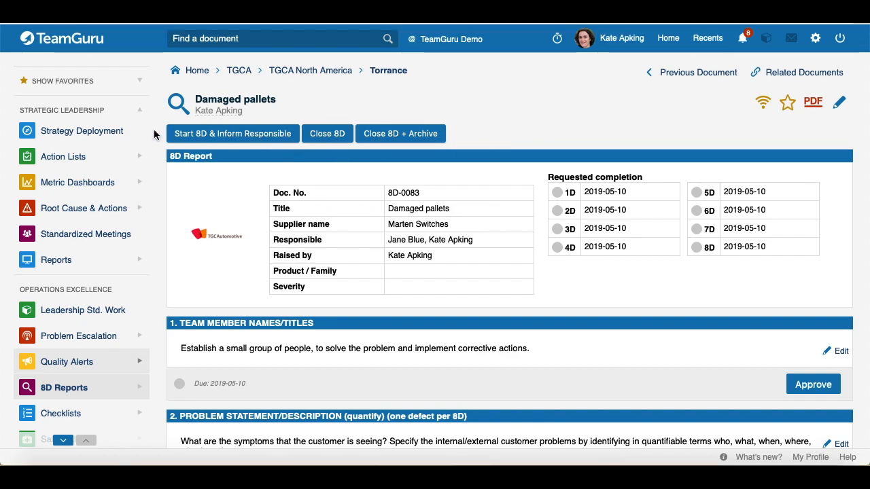
Step: Start the 8D for the "Damaged pallets" report and inform the responsible people
{"action": "left_click", "coordinate": [255, 138]}
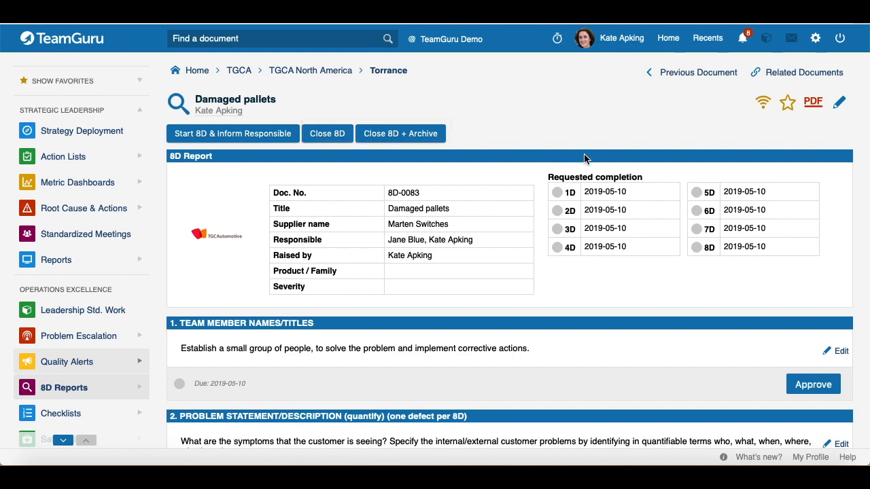
{"action": "scroll", "coordinate": [604, 179], "scroll_direction": "down", "scroll_amount": 3}
{"action": "scroll", "coordinate": [605, 178], "scroll_direction": "down", "scroll_amount": 15}
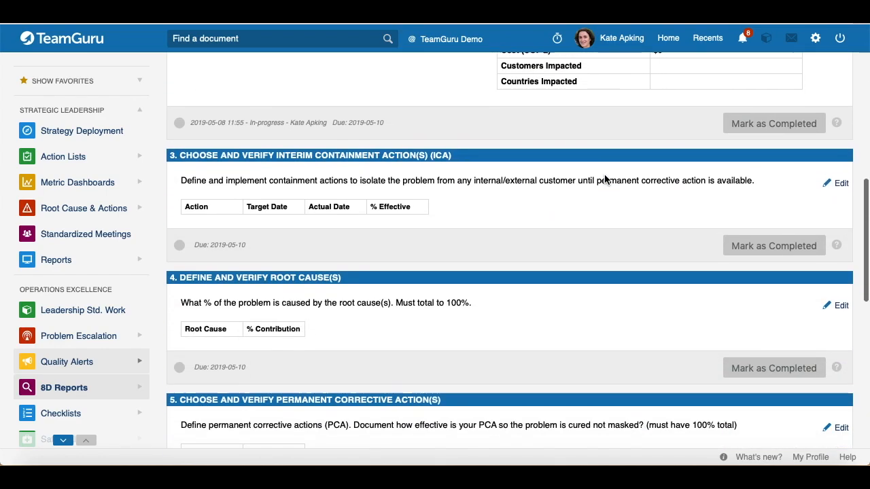
{"action": "scroll", "coordinate": [604, 179], "scroll_direction": "up", "scroll_amount": 20}
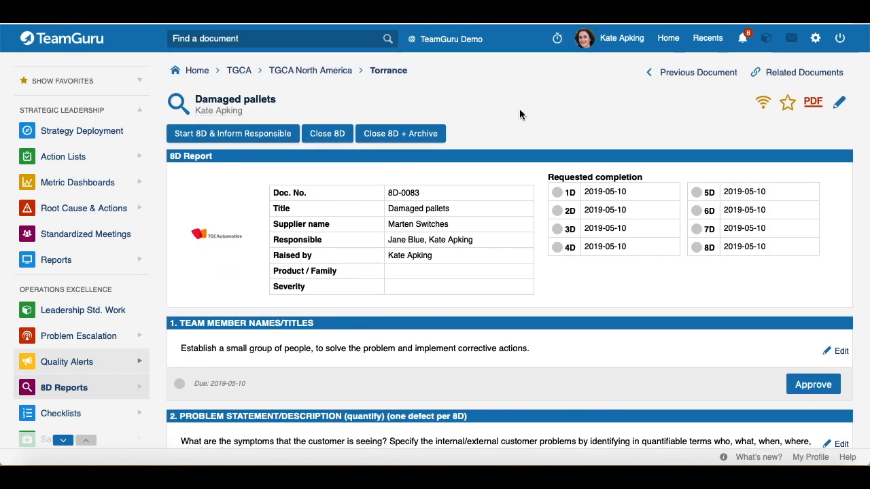
Step: Approve section 1, Team Member Names/Titles, of the "Damaged pallets" report
{"action": "scroll", "coordinate": [615, 122], "scroll_direction": "down", "scroll_amount": 1}
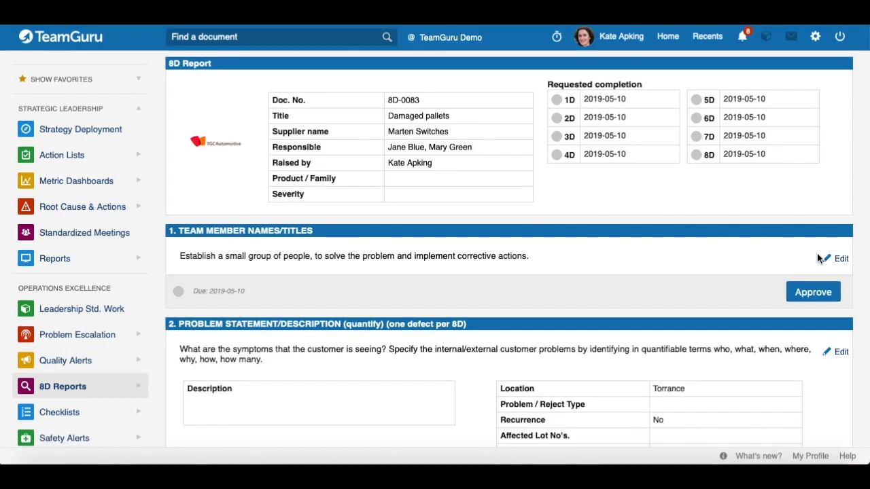
{"action": "scroll", "coordinate": [789, 253], "scroll_direction": "down", "scroll_amount": 1}
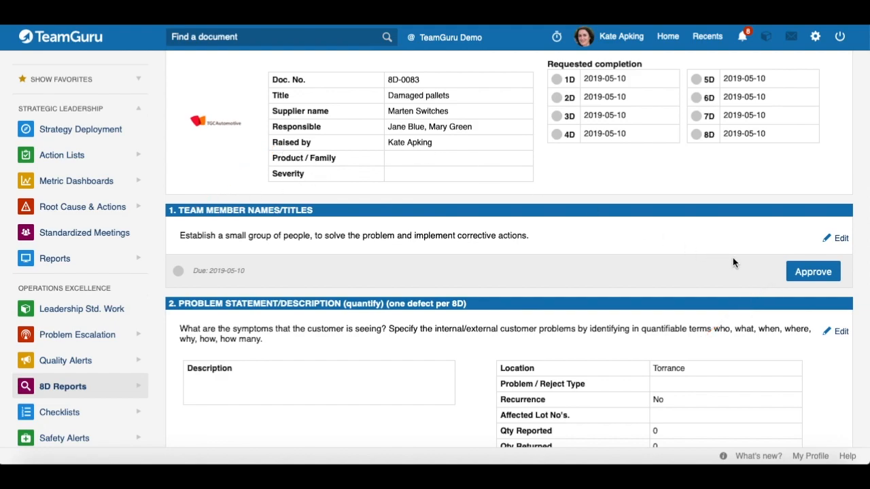
{"action": "scroll", "coordinate": [733, 262], "scroll_direction": "down", "scroll_amount": 3}
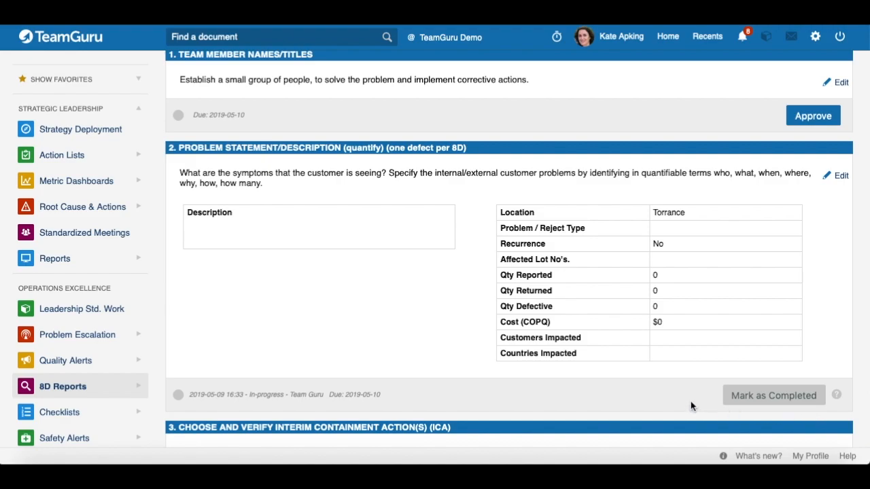
{"action": "scroll", "coordinate": [800, 337], "scroll_direction": "up", "scroll_amount": 2}
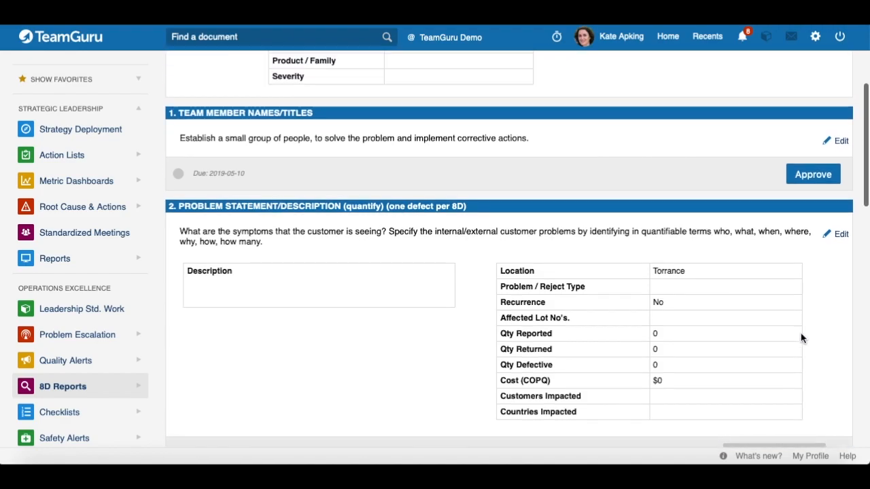
{"action": "scroll", "coordinate": [800, 338], "scroll_direction": "up", "scroll_amount": 4}
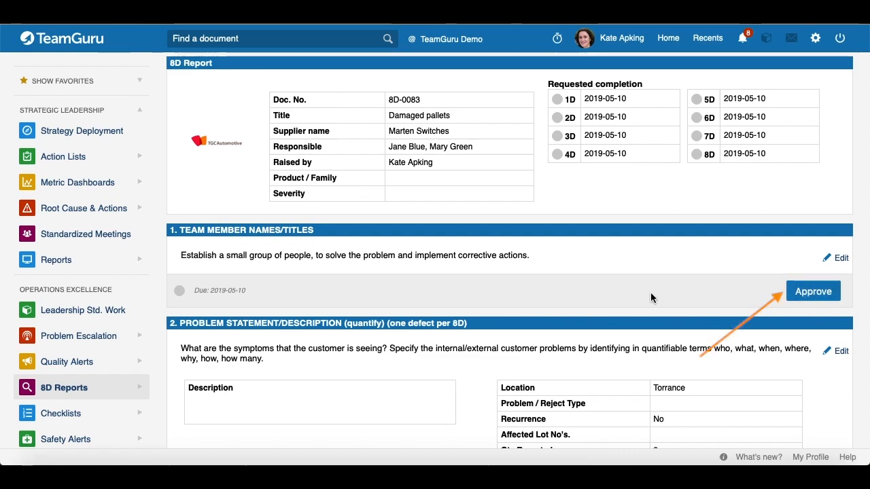
{"action": "left_click", "coordinate": [813, 291]}
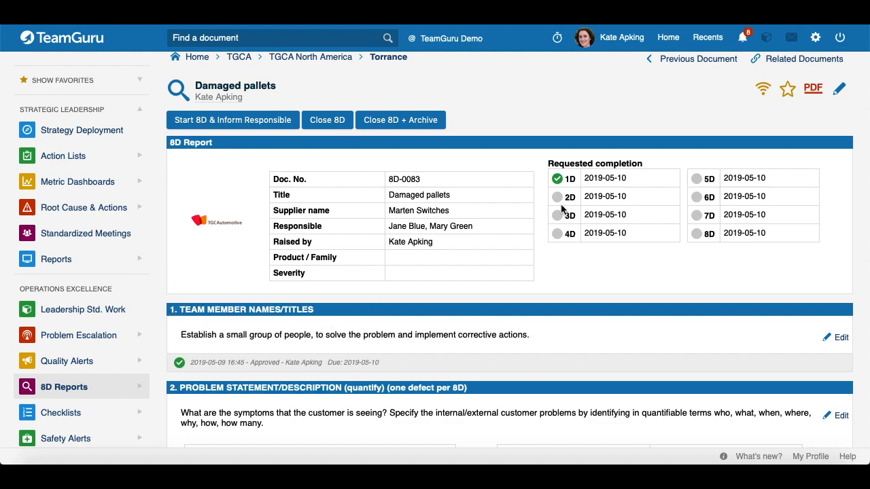
Step: Check the 1D status under Requested completion and in section 1, and the completion options of sections 2 and 3
{"action": "scroll", "coordinate": [564, 209], "scroll_direction": "up", "scroll_amount": 1}
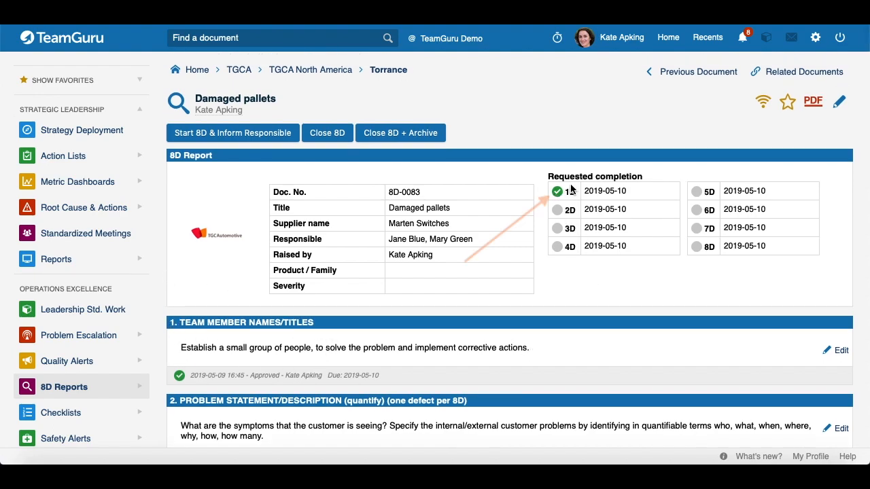
{"action": "scroll", "coordinate": [485, 202], "scroll_direction": "down", "scroll_amount": 2}
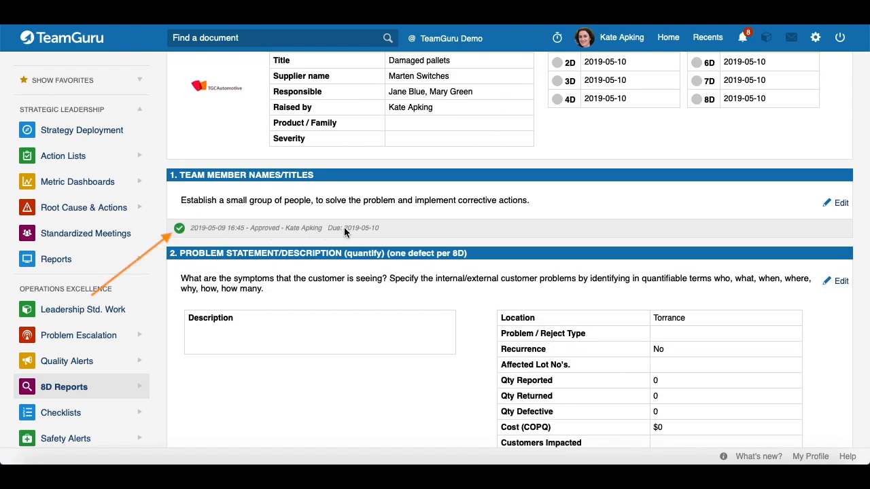
{"action": "scroll", "coordinate": [627, 243], "scroll_direction": "down", "scroll_amount": 2}
{"action": "scroll", "coordinate": [626, 243], "scroll_direction": "down", "scroll_amount": 1}
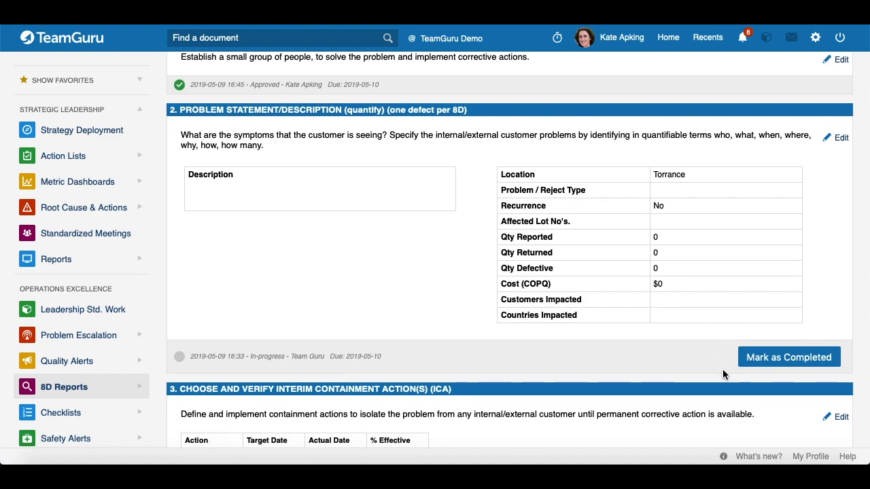
{"action": "scroll", "coordinate": [619, 264], "scroll_direction": "down", "scroll_amount": 2}
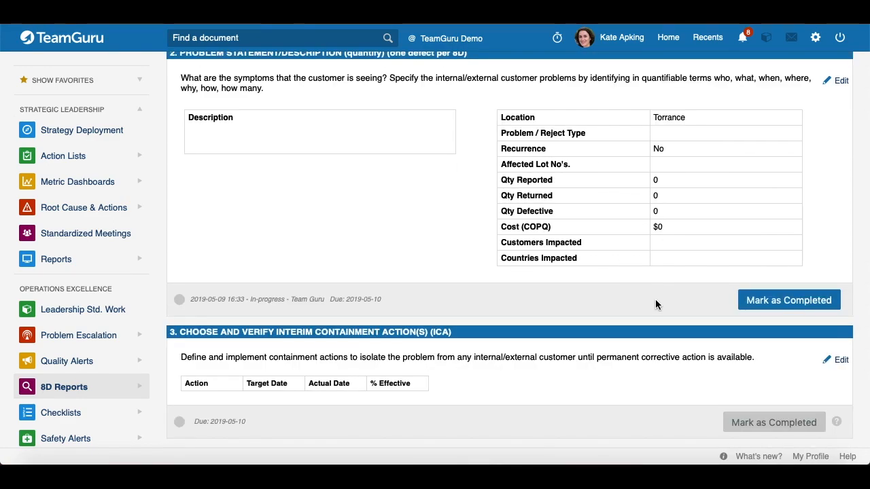
Step: Switch to the responsible person's account and open the "Damaged pallets" report from the news feed
{"action": "scroll", "coordinate": [655, 304], "scroll_direction": "up", "scroll_amount": 10}
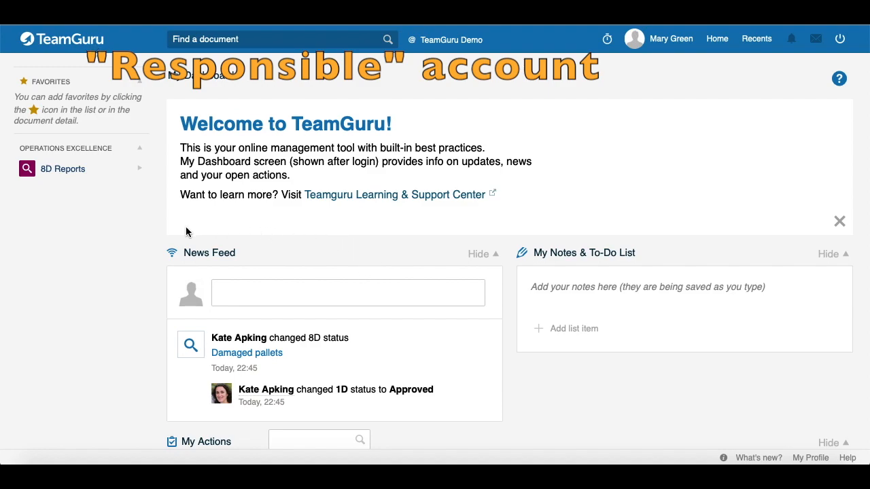
{"action": "scroll", "coordinate": [351, 334], "scroll_direction": "down", "scroll_amount": 2}
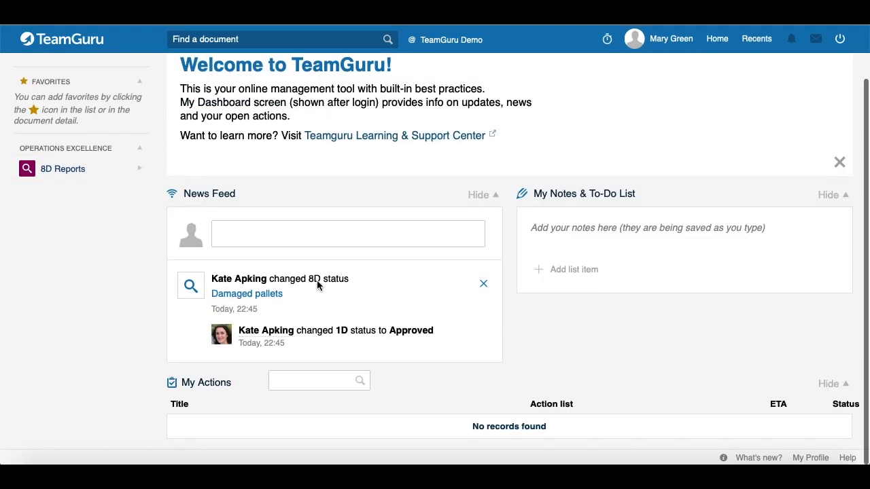
{"action": "left_click", "coordinate": [259, 293]}
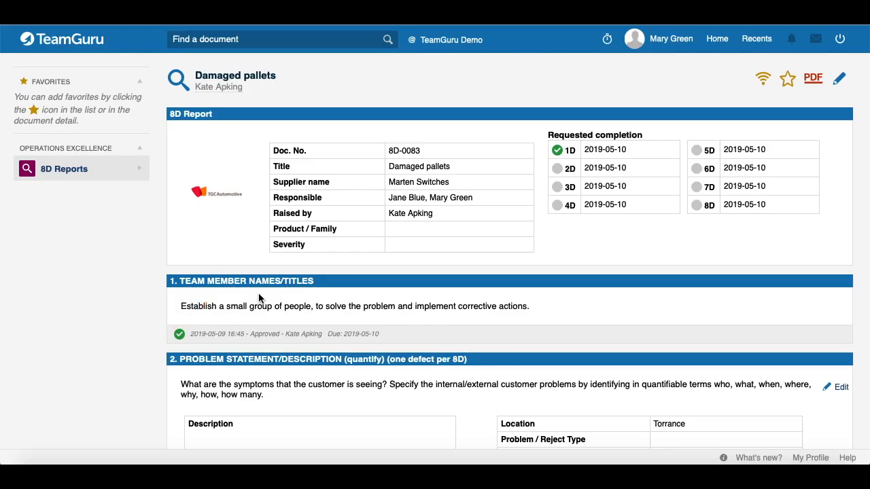
Step: Save the comment "Abcedg" in section 2, Problem Statement/Description, and mark that section as completed
{"action": "scroll", "coordinate": [522, 218], "scroll_direction": "down", "scroll_amount": 2}
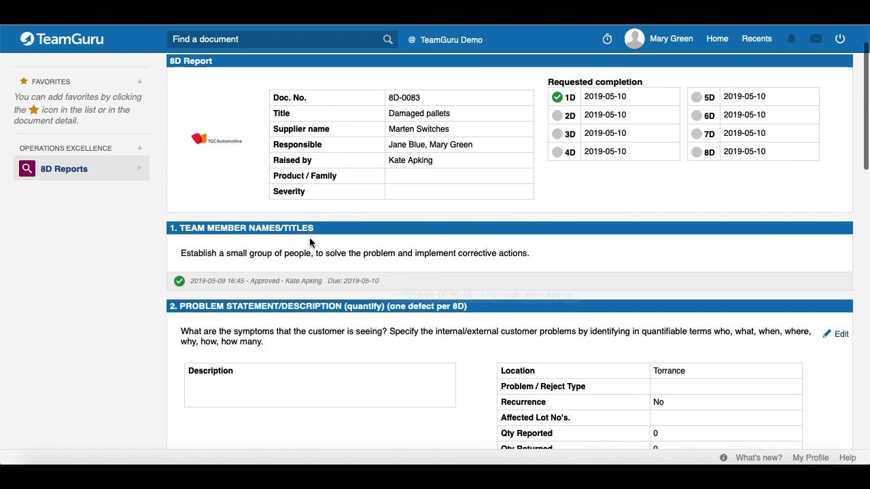
{"action": "scroll", "coordinate": [420, 266], "scroll_direction": "down", "scroll_amount": 5}
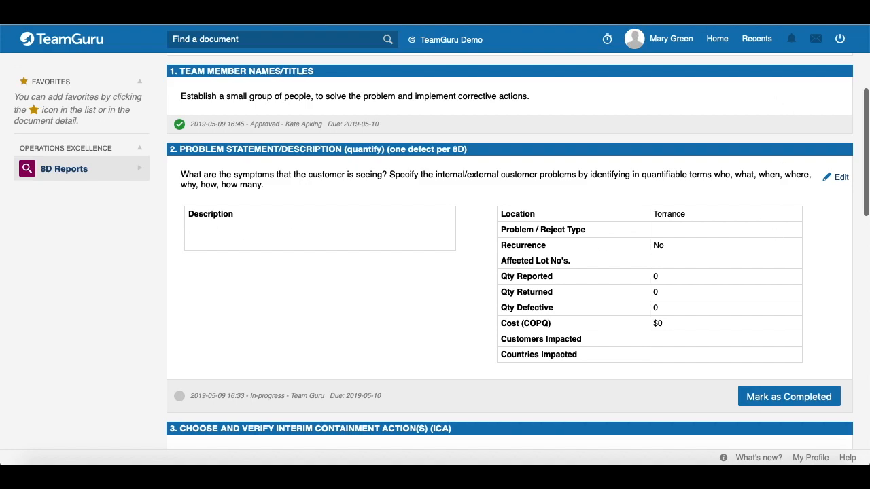
{"action": "scroll", "coordinate": [788, 231], "scroll_direction": "up", "scroll_amount": 1}
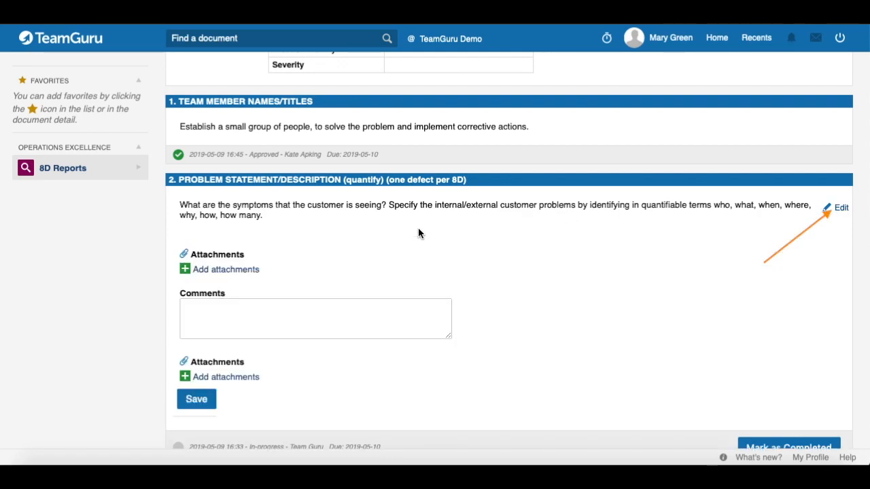
{"action": "scroll", "coordinate": [325, 239], "scroll_direction": "down", "scroll_amount": 1}
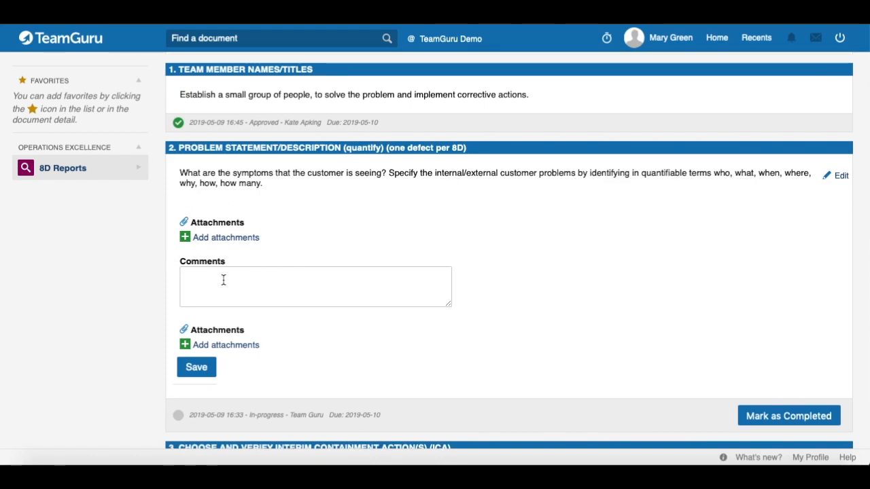
{"action": "key", "text": "BackSpace"}
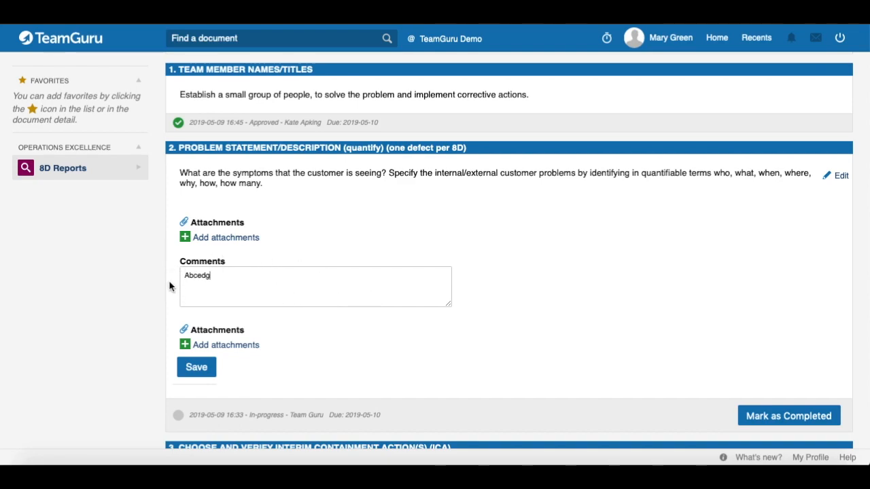
{"action": "left_click", "coordinate": [196, 368]}
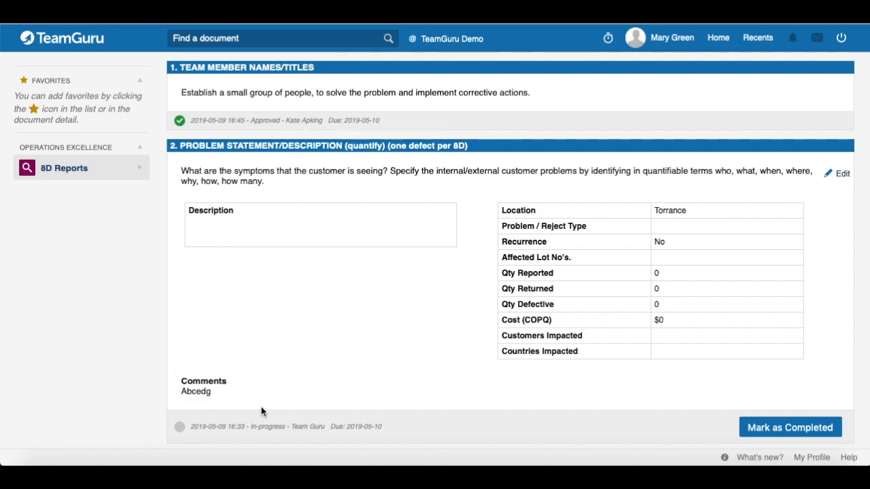
{"action": "left_click", "coordinate": [788, 429]}
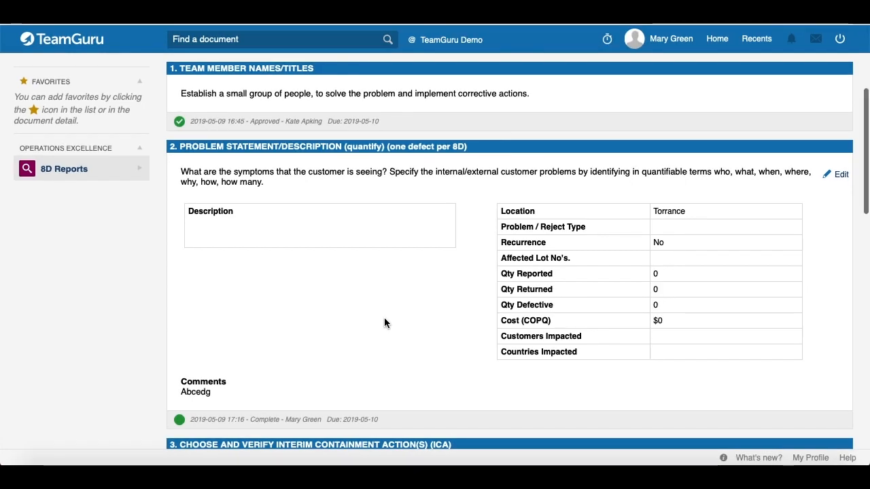
Step: Switch to the account that raised the report and reject section 2 with the rejection reason "more details"
{"action": "scroll", "coordinate": [384, 322], "scroll_direction": "down", "scroll_amount": 1}
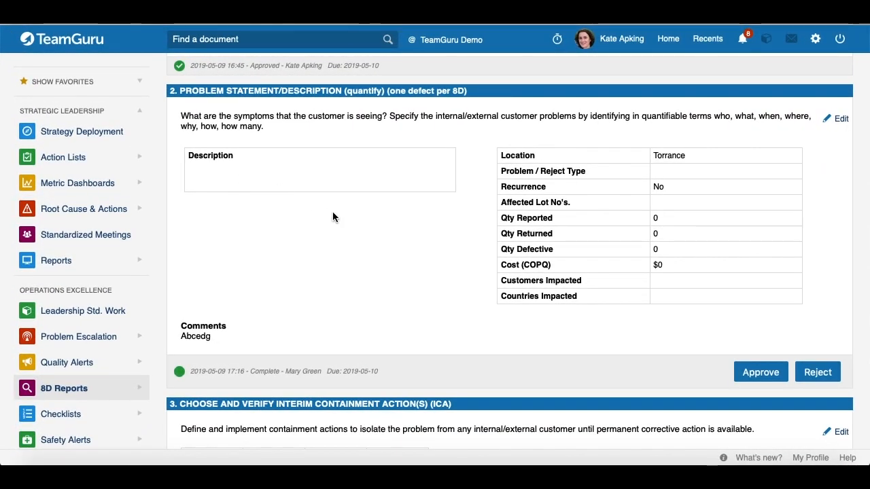
{"action": "scroll", "coordinate": [172, 132], "scroll_direction": "up", "scroll_amount": 2}
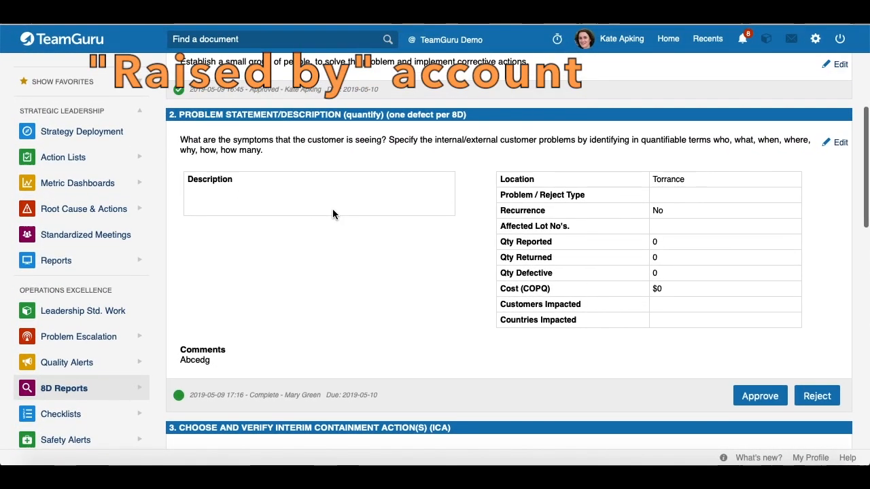
{"action": "scroll", "coordinate": [333, 210], "scroll_direction": "up", "scroll_amount": 4}
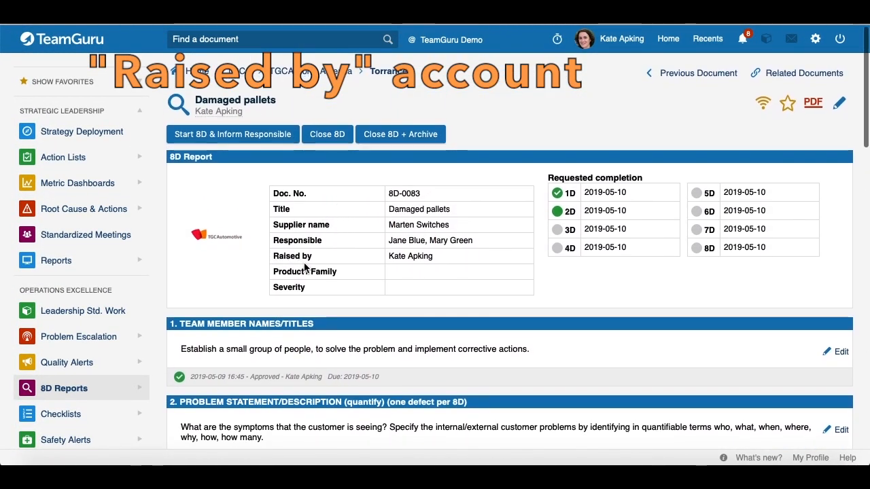
{"action": "scroll", "coordinate": [304, 266], "scroll_direction": "down", "scroll_amount": 2}
{"action": "scroll", "coordinate": [303, 267], "scroll_direction": "down", "scroll_amount": 5}
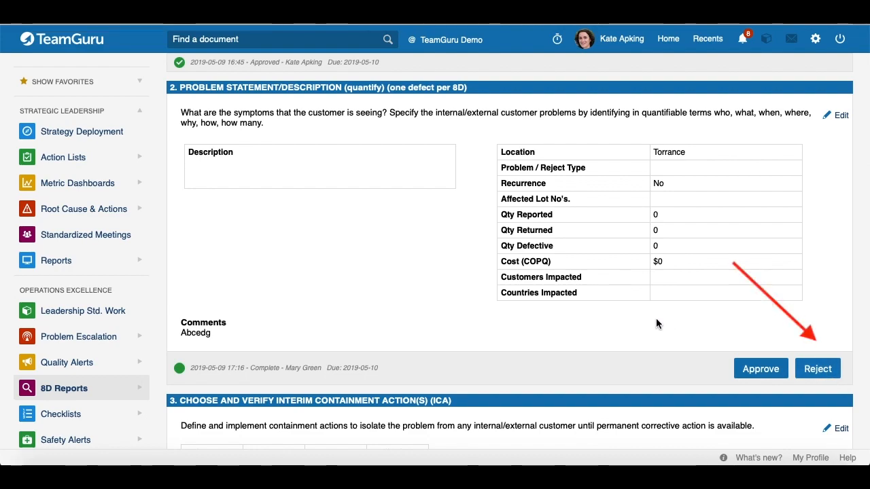
{"action": "left_click", "coordinate": [817, 373]}
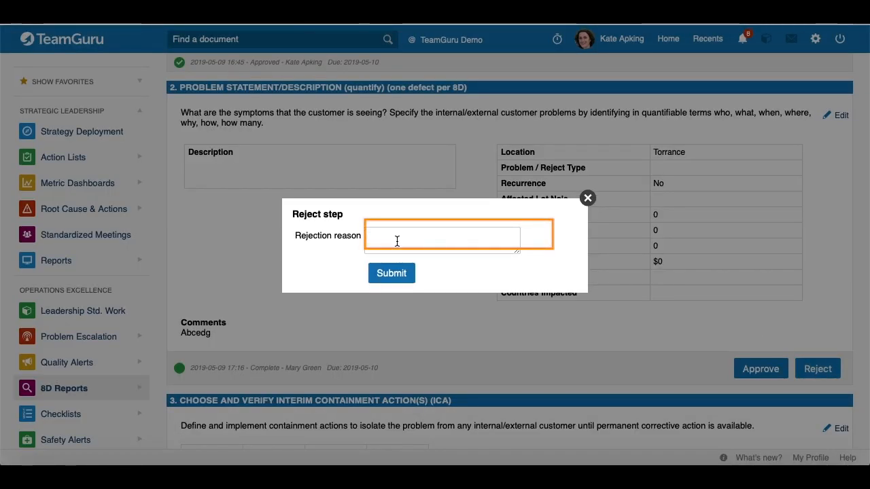
{"action": "type", "text": "more details"}
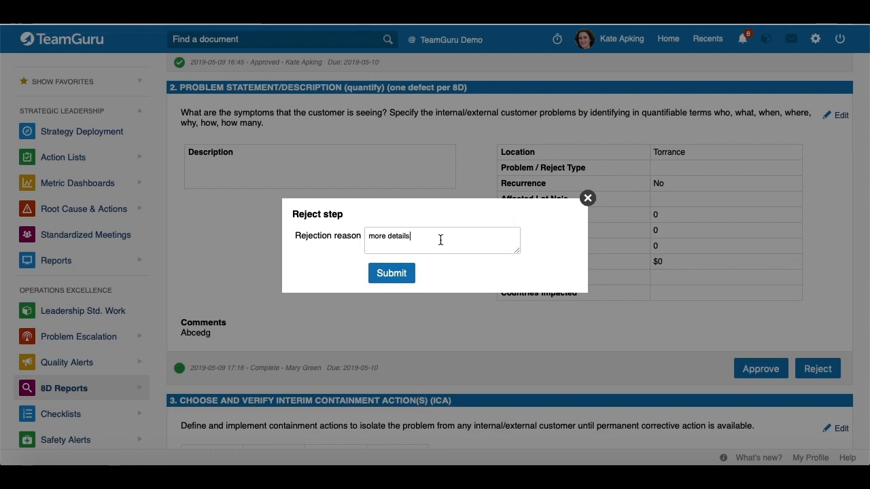
{"action": "left_click", "coordinate": [401, 274]}
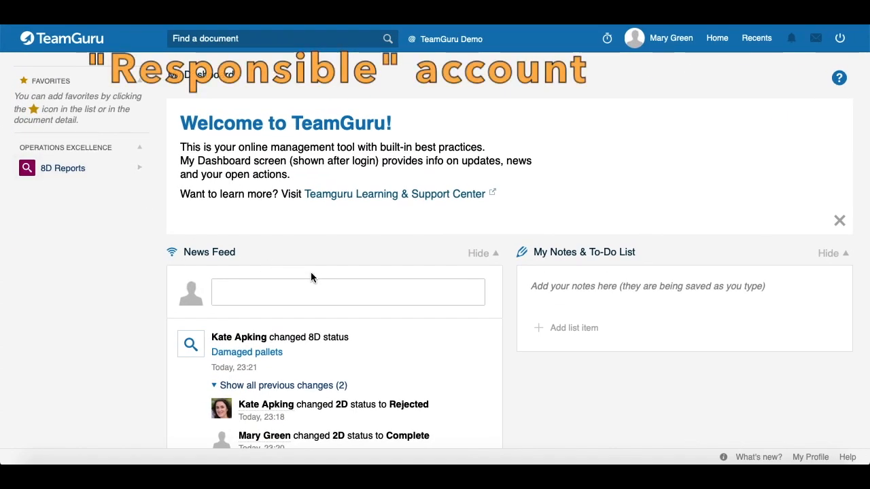
Step: Switch to the responsible person's account, open the "Damaged pallets" report from the news feed, and find the rejected section 2
{"action": "scroll", "coordinate": [313, 275], "scroll_direction": "down", "scroll_amount": 3}
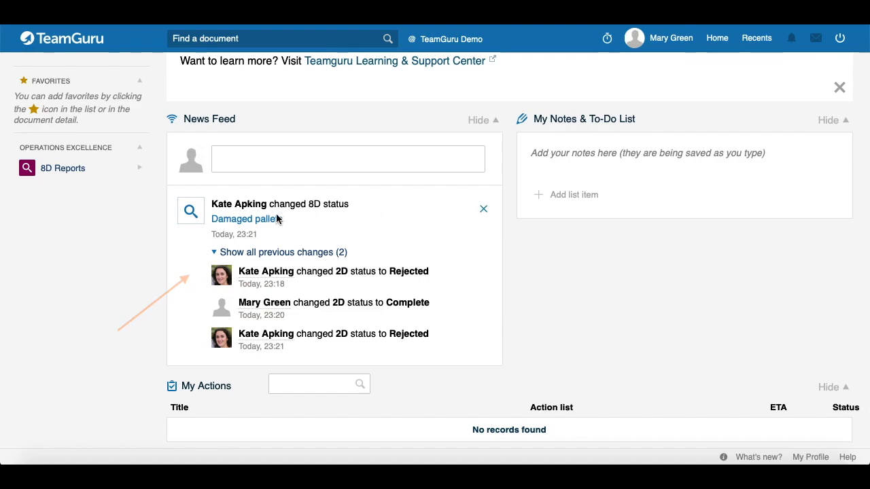
{"action": "left_click", "coordinate": [395, 235]}
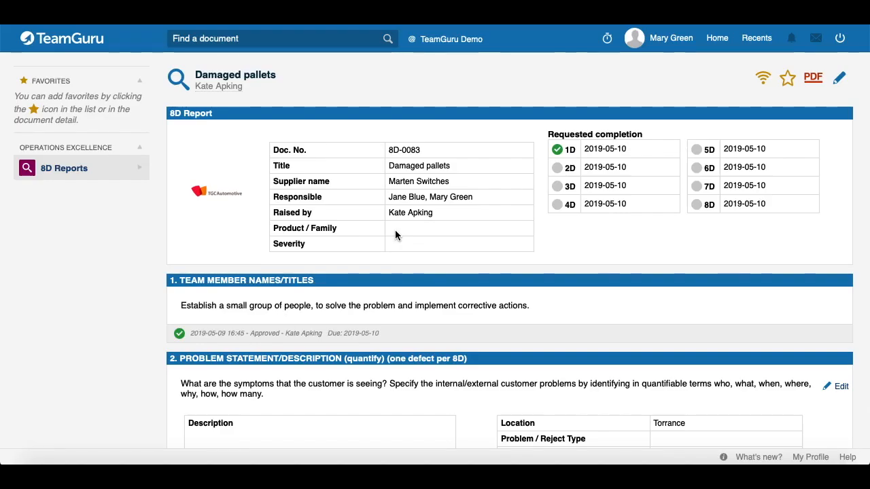
{"action": "scroll", "coordinate": [397, 234], "scroll_direction": "down", "scroll_amount": 1}
{"action": "scroll", "coordinate": [396, 235], "scroll_direction": "down", "scroll_amount": 5}
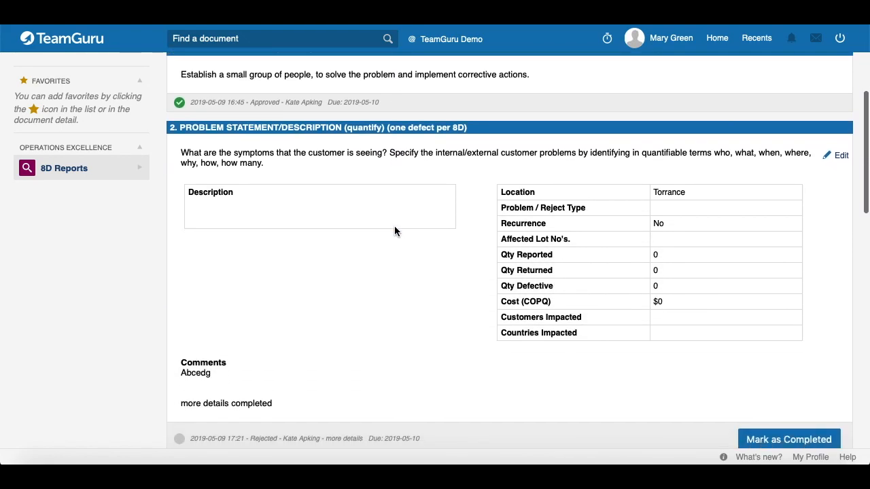
{"action": "scroll", "coordinate": [773, 150], "scroll_direction": "down", "scroll_amount": 1}
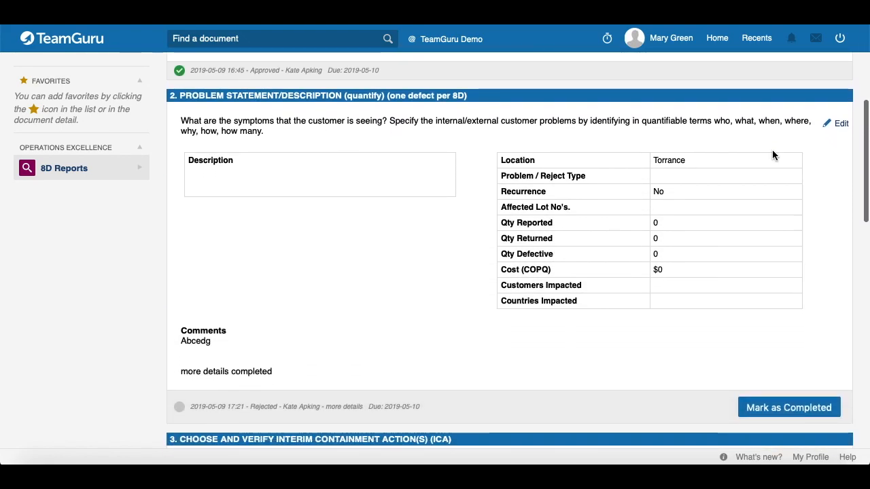
Step: Append "- DONE" to the section 2 comment "more details completed", save it, and mark the section as completed
{"action": "left_click", "coordinate": [839, 122]}
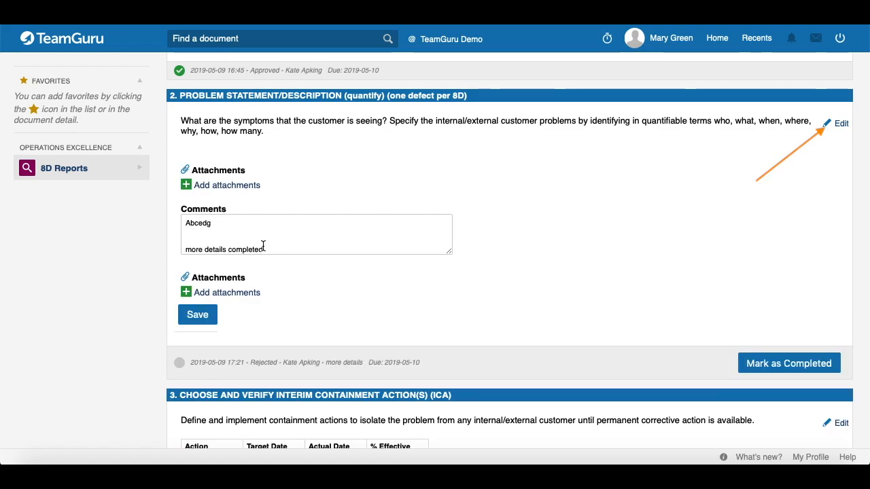
{"action": "left_click_drag", "start_coordinate": [262, 250], "coordinate": [183, 246]}
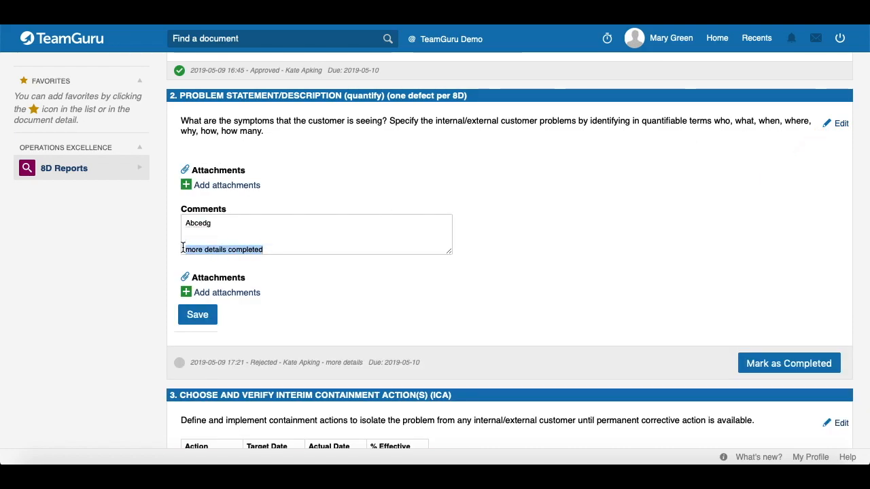
{"action": "left_click", "coordinate": [269, 249]}
{"action": "type", "text": "- DONE"}
{"action": "left_click", "coordinate": [200, 317]}
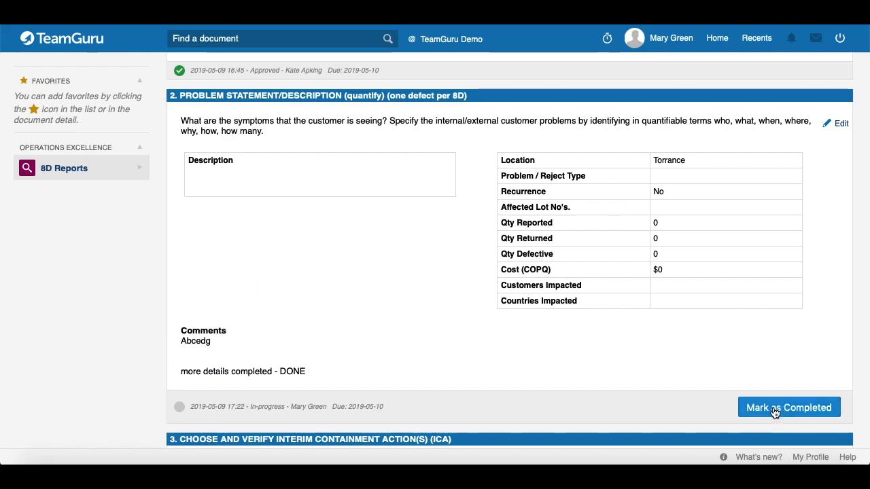
{"action": "left_click", "coordinate": [774, 408]}
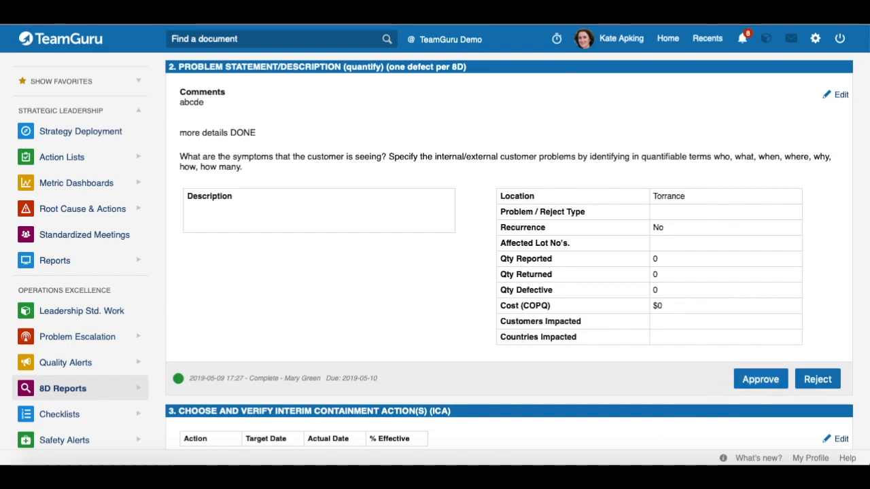
Step: Approve section 2, Problem Statement/Description, from the raiser's account and check that section's status history
{"action": "left_click", "coordinate": [750, 385]}
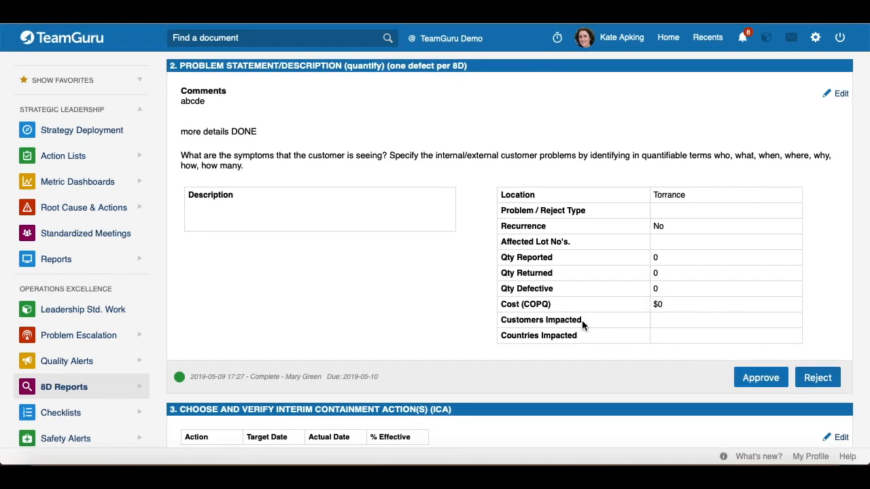
{"action": "scroll", "coordinate": [458, 313], "scroll_direction": "down", "scroll_amount": 2}
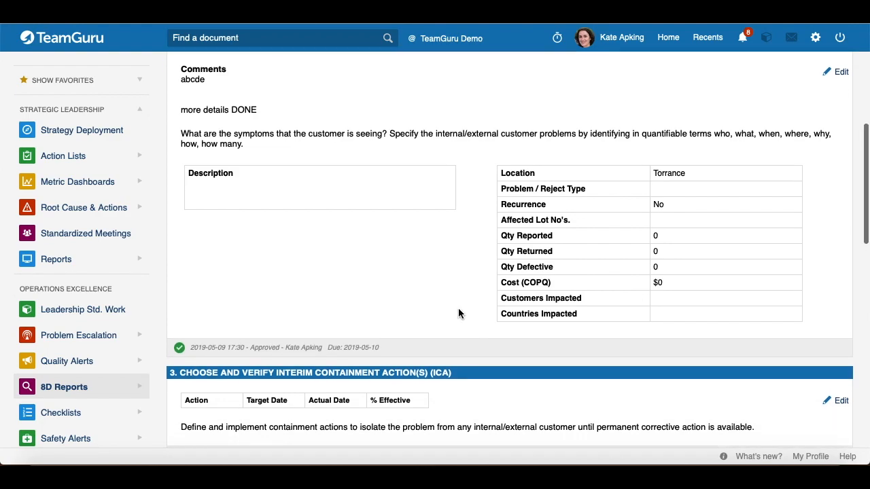
{"action": "scroll", "coordinate": [458, 314], "scroll_direction": "up", "scroll_amount": 2}
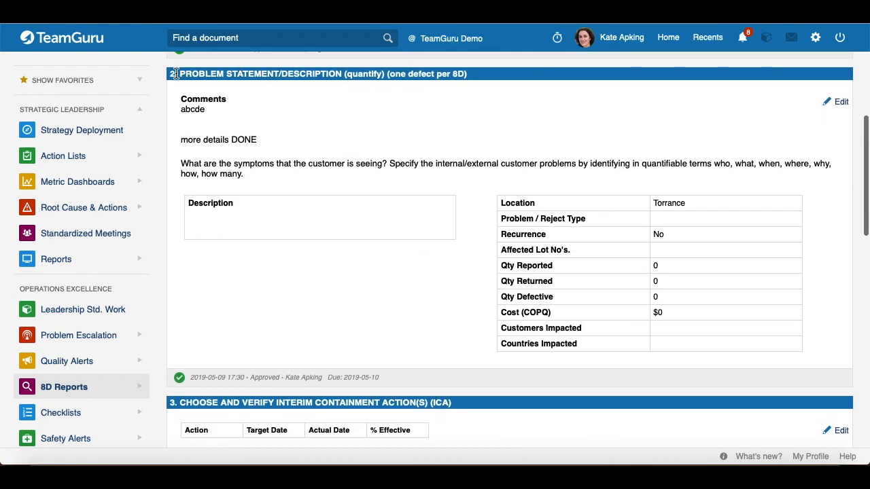
{"action": "mouse_move", "coordinate": [245, 377]}
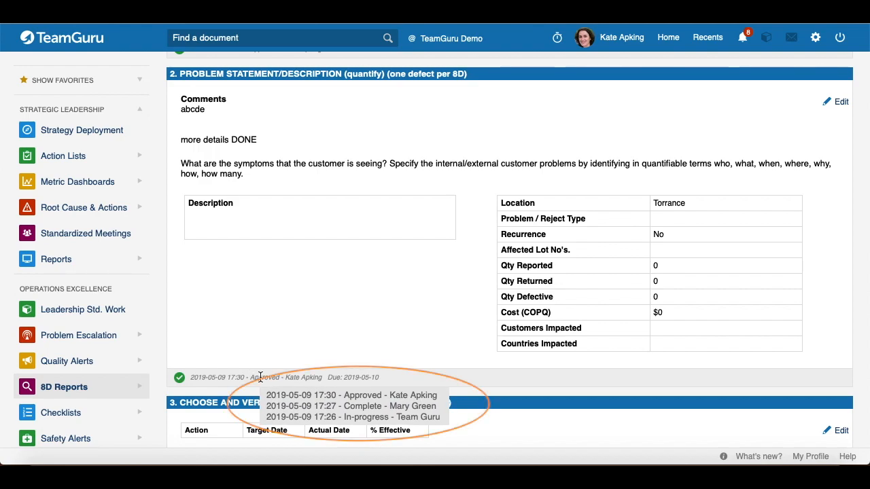
{"action": "scroll", "coordinate": [390, 336], "scroll_direction": "up", "scroll_amount": 1}
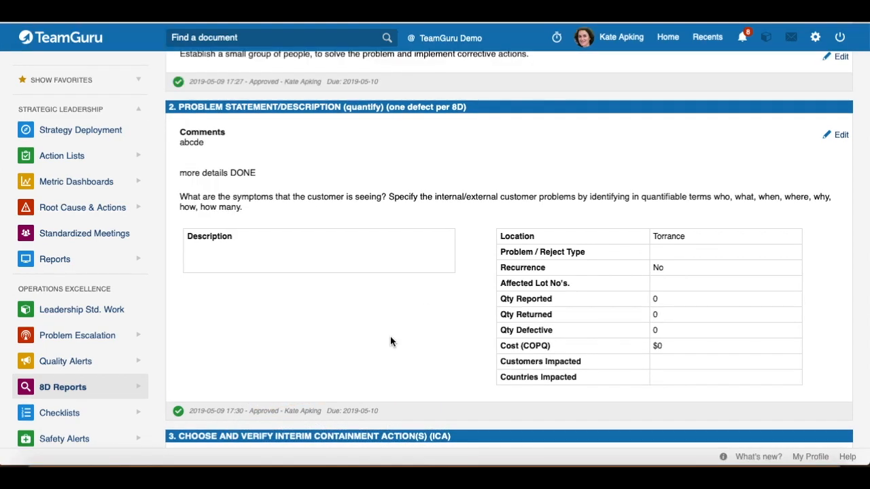
{"action": "scroll", "coordinate": [391, 341], "scroll_direction": "down", "scroll_amount": 1}
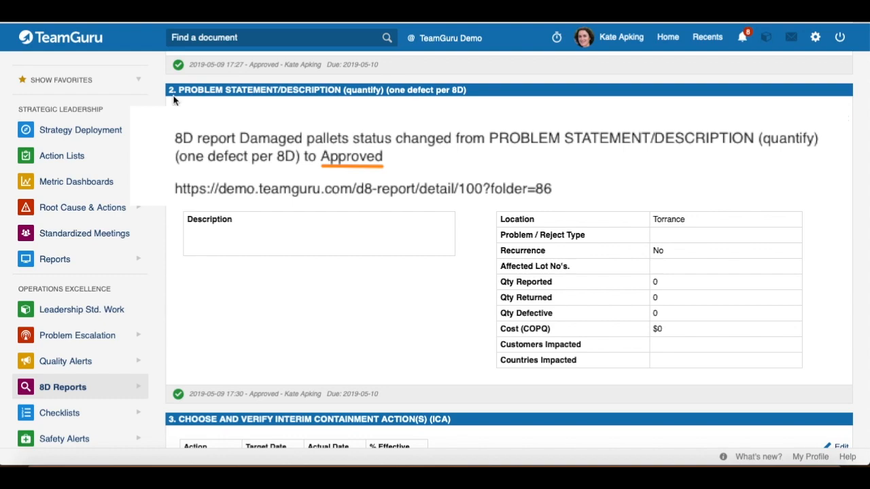
Step: Finish approving the remaining sections through section 8, Team and Individual Recognition, and close the 8D without archiving it
{"action": "scroll", "coordinate": [393, 225], "scroll_direction": "down", "scroll_amount": 4}
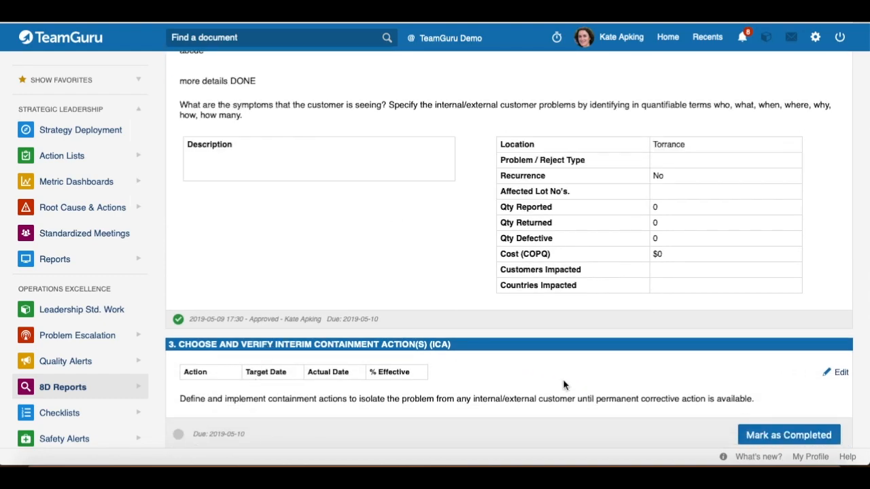
{"action": "scroll", "coordinate": [645, 338], "scroll_direction": "down", "scroll_amount": 5}
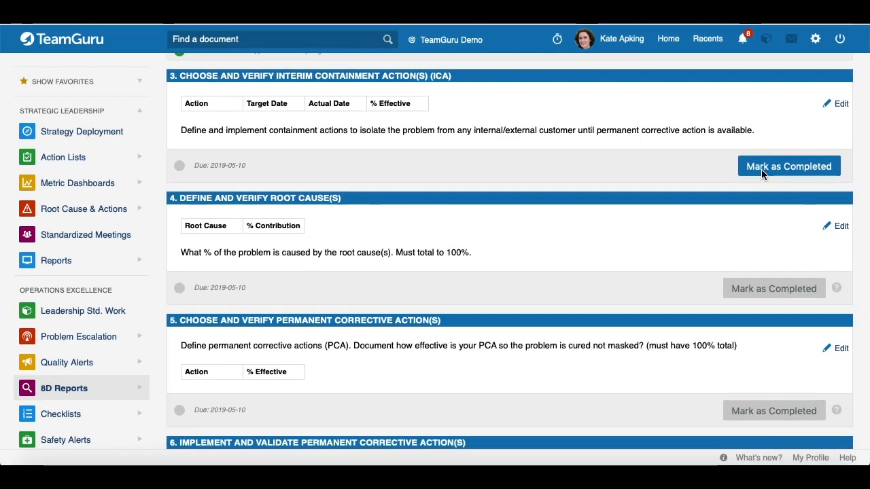
{"action": "scroll", "coordinate": [759, 173], "scroll_direction": "down", "scroll_amount": 3}
{"action": "scroll", "coordinate": [759, 170], "scroll_direction": "down", "scroll_amount": 6}
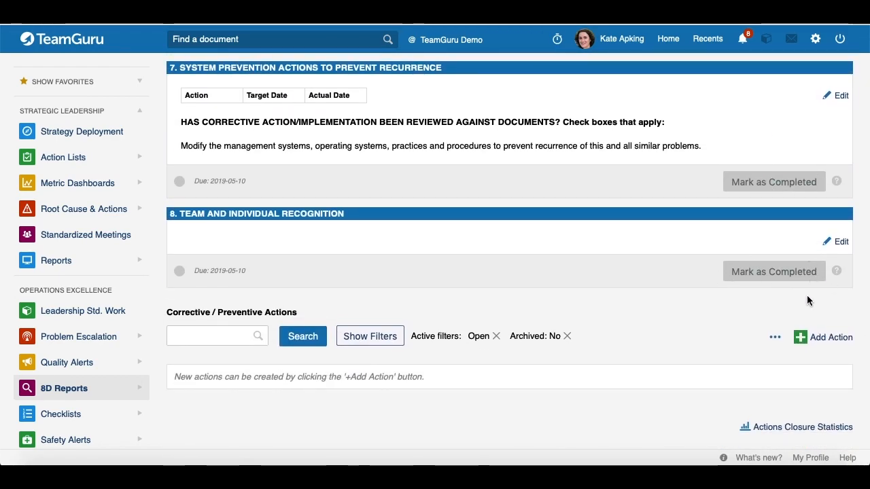
{"action": "left_click", "coordinate": [764, 272]}
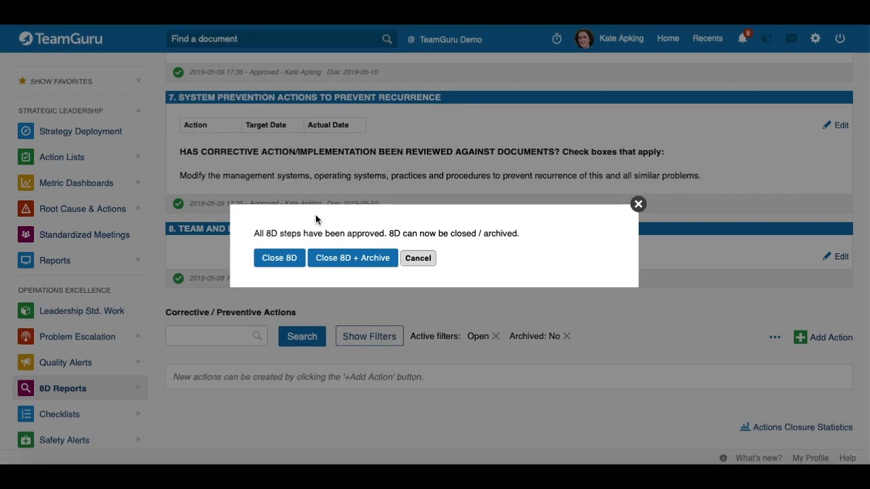
{"action": "left_click", "coordinate": [279, 261]}
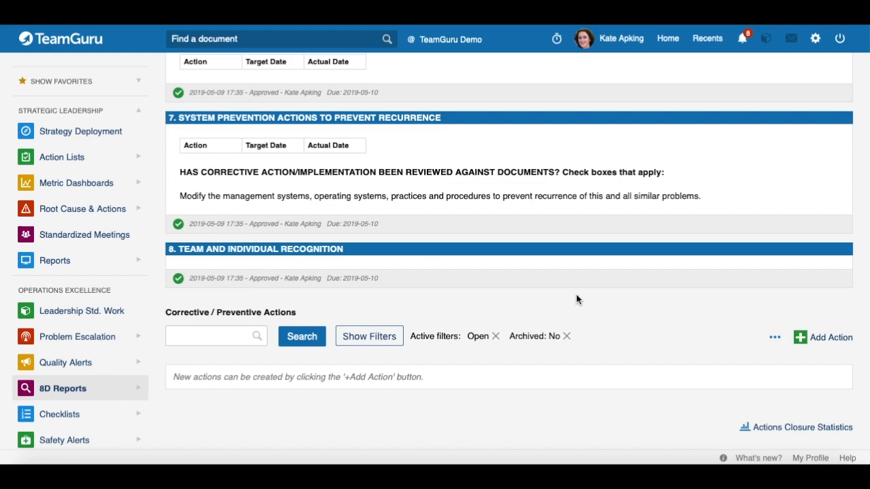
Step: Review the closed report's Requested completion statuses, each section's approval line and status history, and the Corrective / Preventive Actions area
{"action": "scroll", "coordinate": [576, 300], "scroll_direction": "up", "scroll_amount": 15}
{"action": "scroll", "coordinate": [576, 299], "scroll_direction": "up", "scroll_amount": 5}
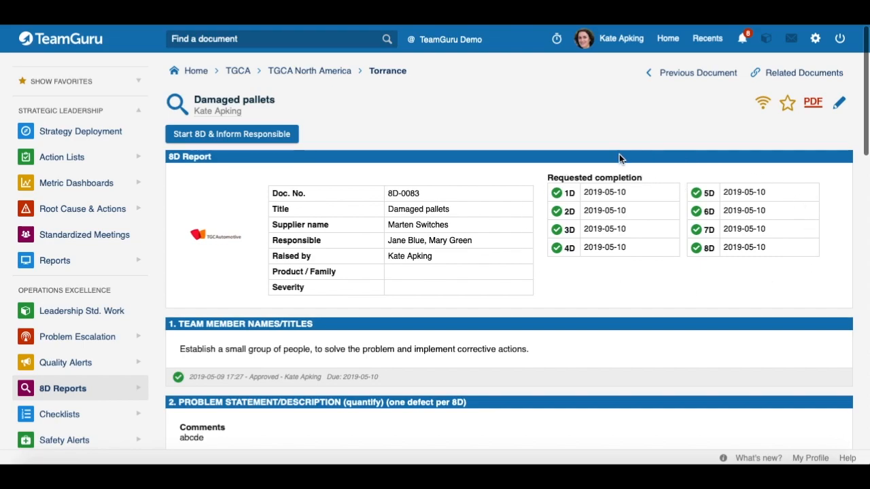
{"action": "scroll", "coordinate": [275, 309], "scroll_direction": "down", "scroll_amount": 3}
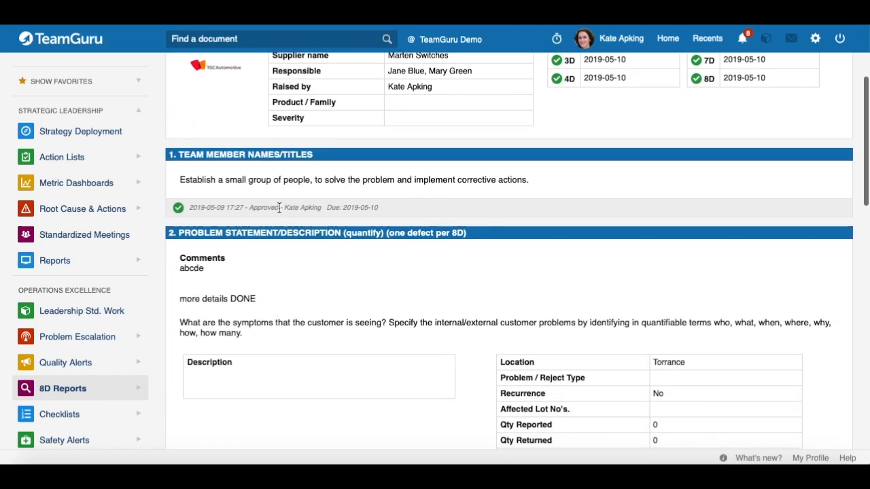
{"action": "scroll", "coordinate": [278, 208], "scroll_direction": "down", "scroll_amount": 5}
{"action": "mouse_move", "coordinate": [295, 206]}
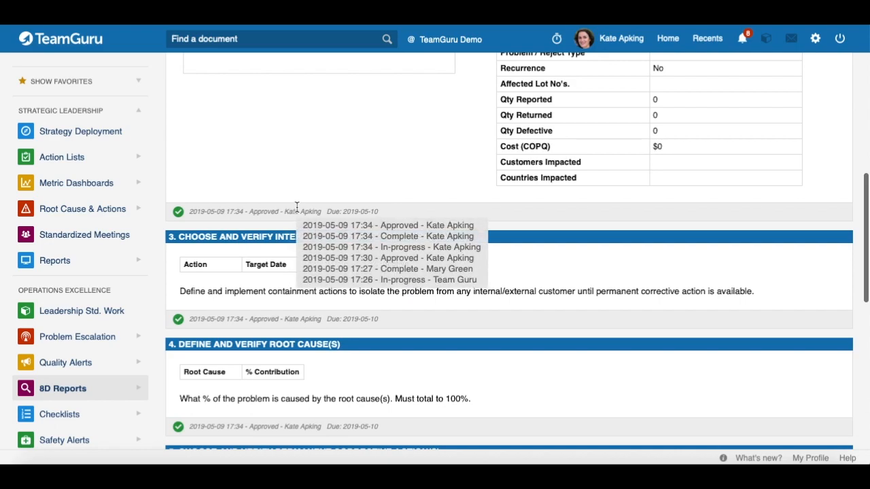
{"action": "scroll", "coordinate": [297, 207], "scroll_direction": "down", "scroll_amount": 2}
{"action": "scroll", "coordinate": [297, 208], "scroll_direction": "down", "scroll_amount": 2}
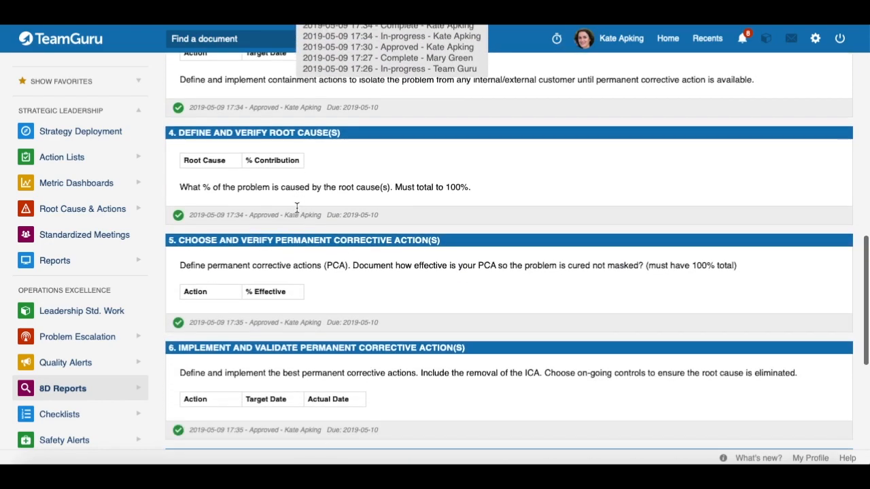
{"action": "scroll", "coordinate": [294, 214], "scroll_direction": "down", "scroll_amount": 5}
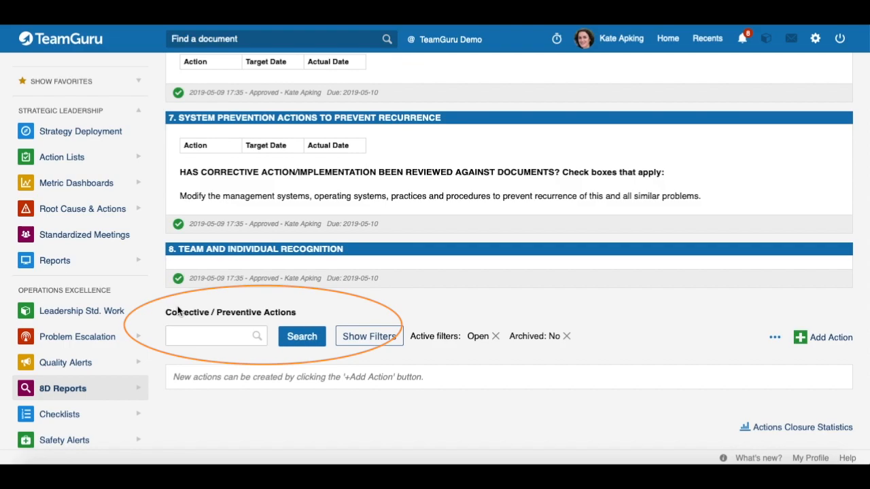
Step: Export the "Damaged pallets" 8D report as a PDF
{"action": "scroll", "coordinate": [707, 368], "scroll_direction": "up", "scroll_amount": 15}
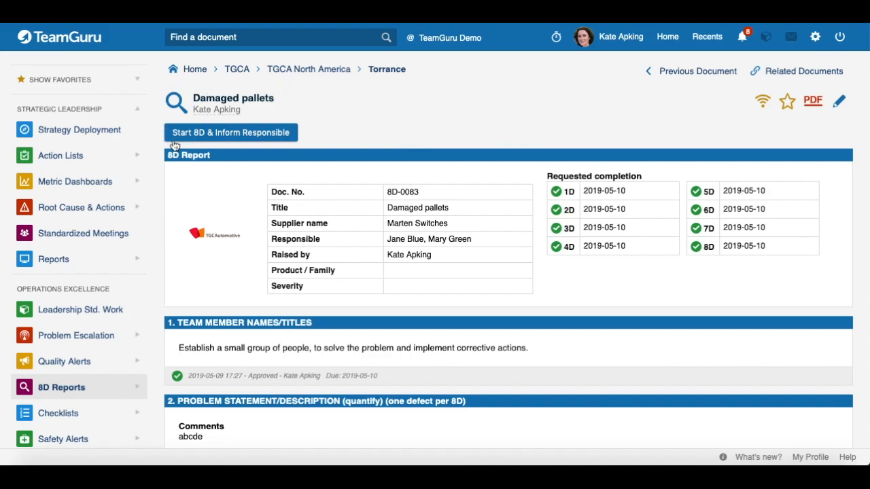
{"action": "left_click", "coordinate": [815, 106]}
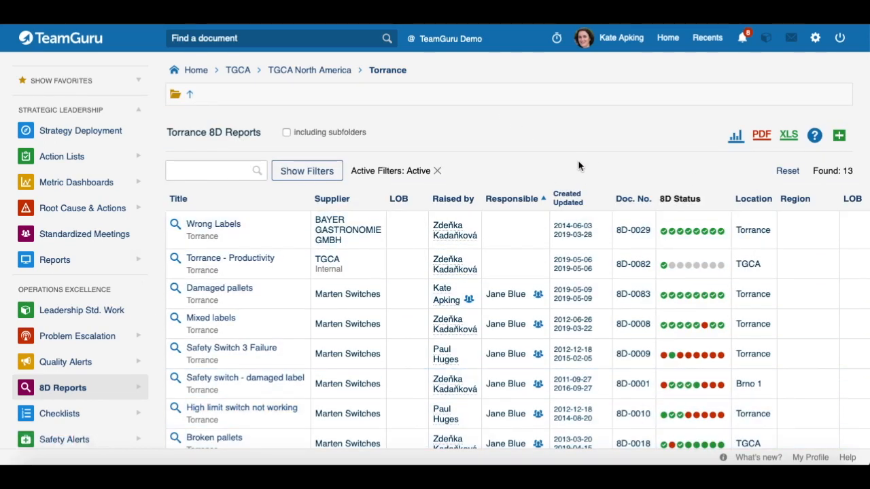
Step: Show the filters for the Torrance 8D Reports list and expand the advanced filter options
{"action": "left_click", "coordinate": [297, 176]}
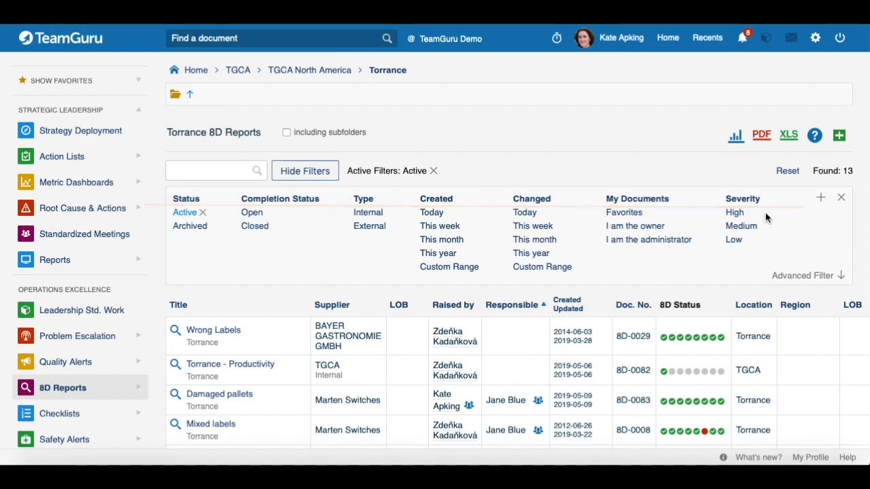
{"action": "scroll", "coordinate": [765, 213], "scroll_direction": "down", "scroll_amount": 1}
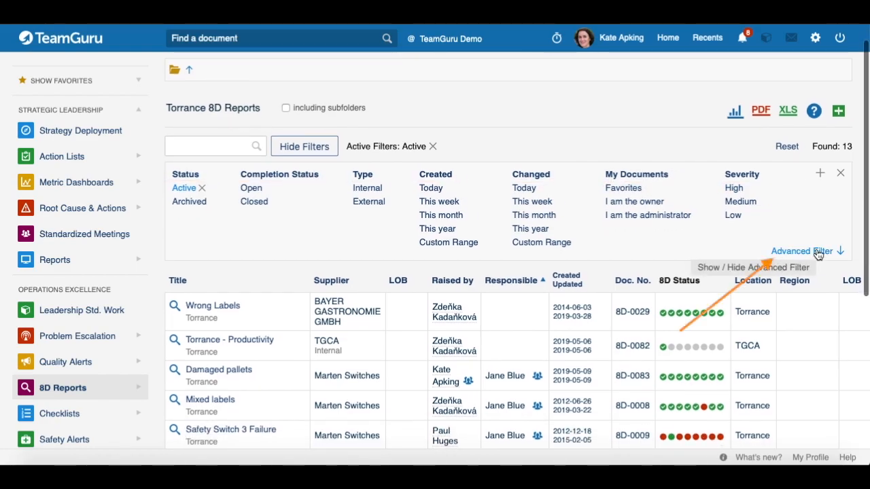
{"action": "left_click", "coordinate": [772, 252]}
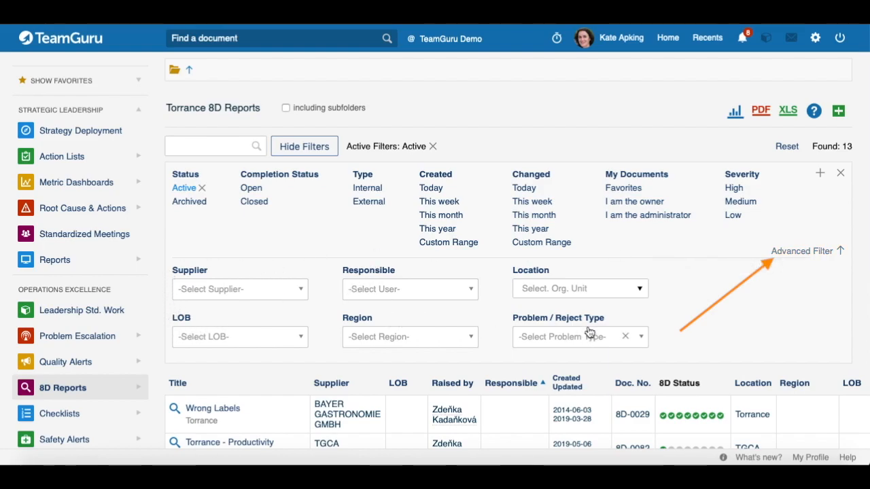
Step: Sort the Torrance 8D Reports list by Responsible in descending order, and return it to ascending order
{"action": "scroll", "coordinate": [715, 318], "scroll_direction": "down", "scroll_amount": 5}
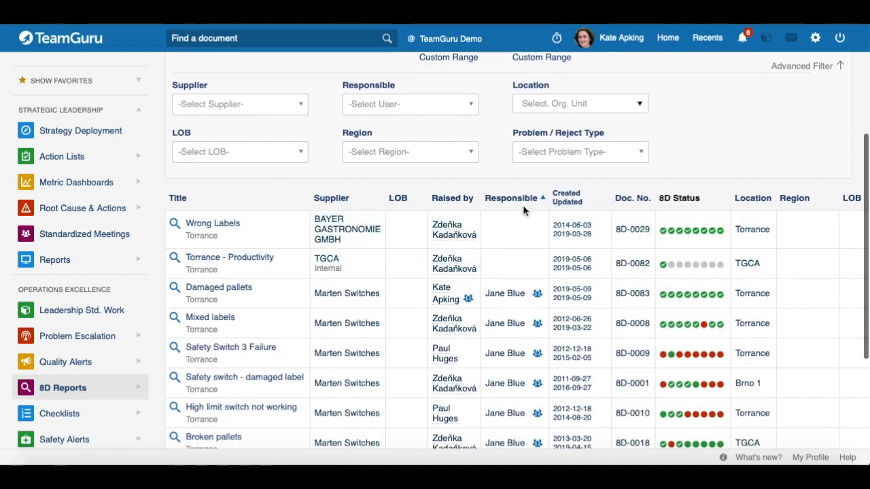
{"action": "left_click", "coordinate": [521, 203]}
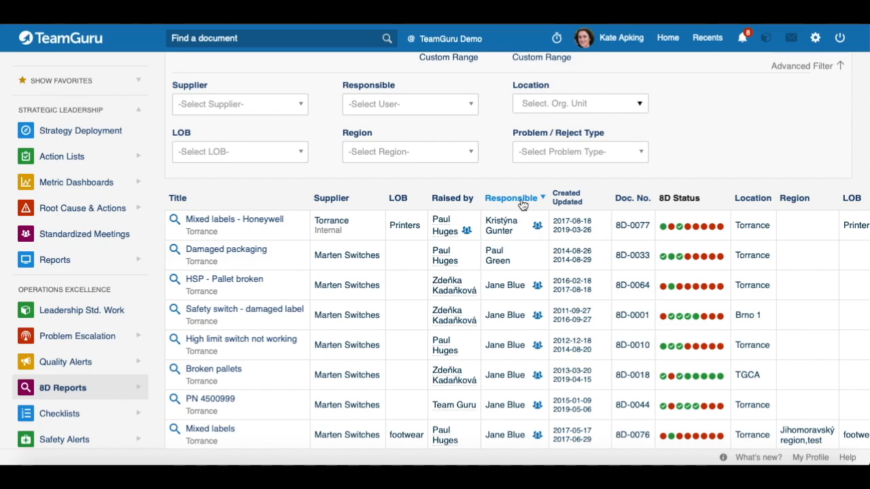
{"action": "left_click", "coordinate": [521, 198]}
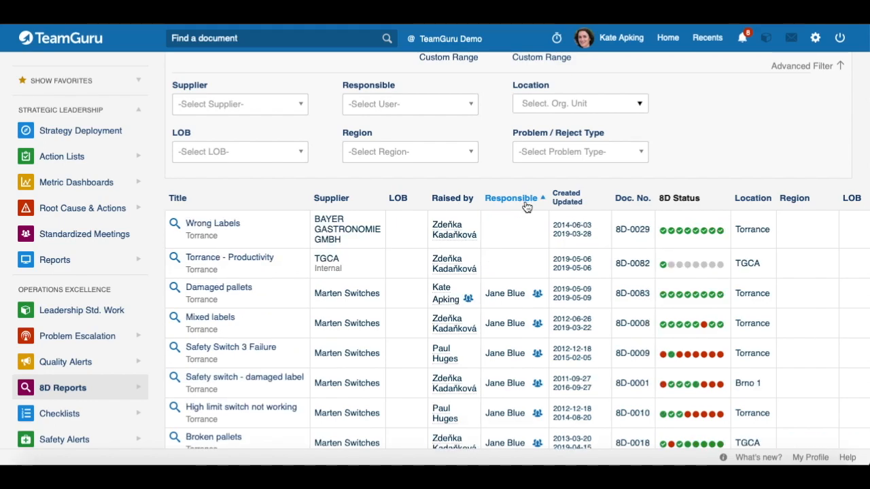
Step: Look through the rows and columns of the Torrance 8D Reports list, including the 8D Status of each report
{"action": "scroll", "coordinate": [519, 237], "scroll_direction": "down", "scroll_amount": 5}
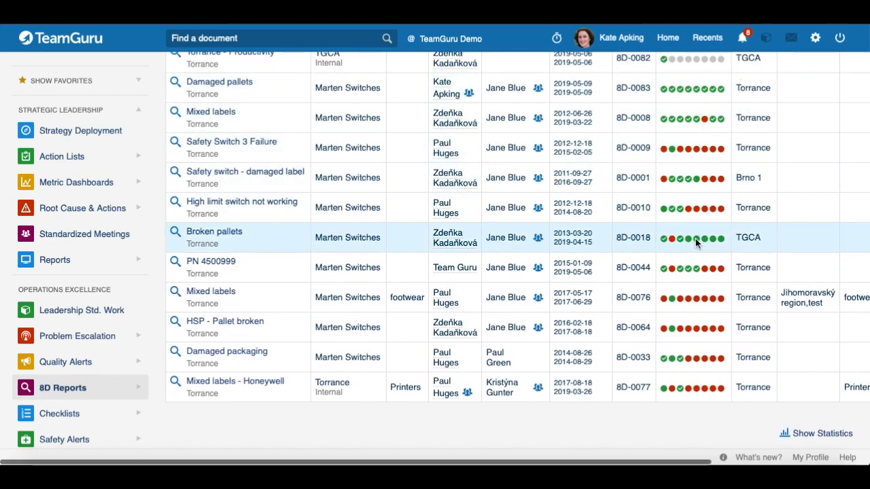
{"action": "scroll", "coordinate": [685, 224], "scroll_direction": "right", "scroll_amount": 5}
{"action": "scroll", "coordinate": [685, 224], "scroll_direction": "left", "scroll_amount": 4}
{"action": "scroll", "coordinate": [686, 221], "scroll_direction": "left", "scroll_amount": 1}
{"action": "scroll", "coordinate": [520, 216], "scroll_direction": "up", "scroll_amount": 3}
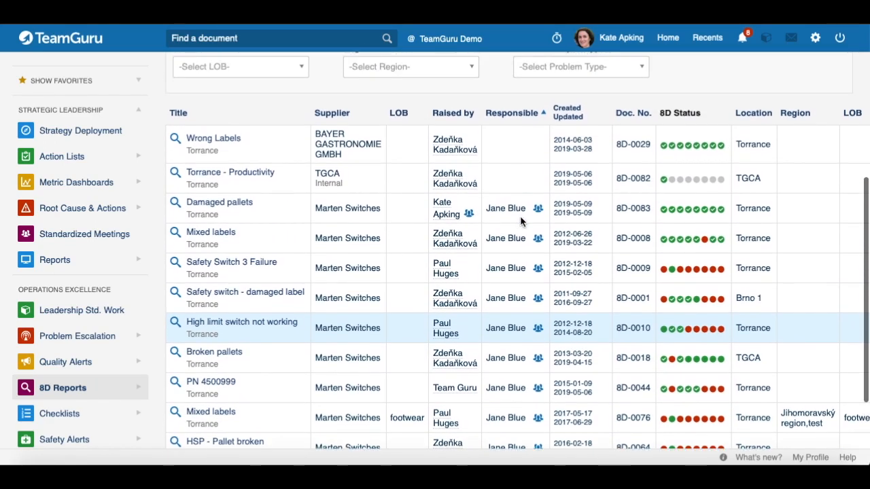
{"action": "scroll", "coordinate": [520, 215], "scroll_direction": "up", "scroll_amount": 2}
{"action": "scroll", "coordinate": [520, 215], "scroll_direction": "up", "scroll_amount": 4}
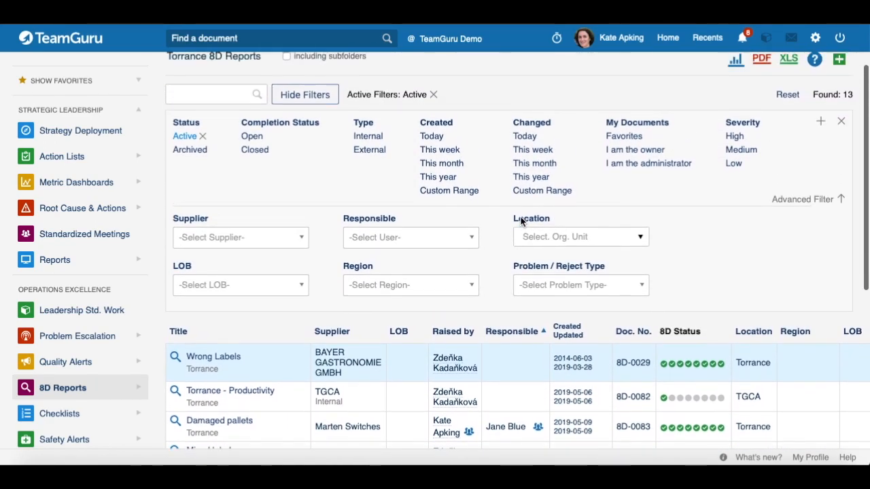
Step: Examine the Torrance 8D Reports list from its statistics and export options to the report rows and the Problem / Reject Type column
{"action": "scroll", "coordinate": [520, 220], "scroll_direction": "up", "scroll_amount": 2}
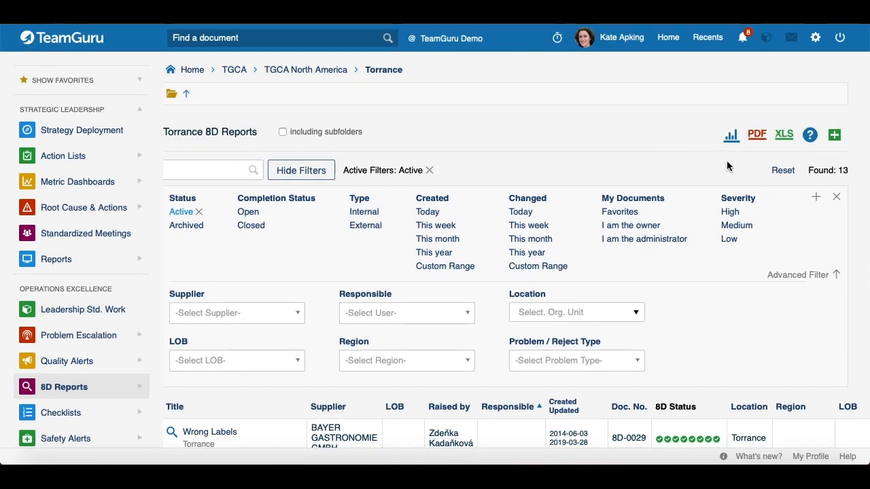
{"action": "scroll", "coordinate": [780, 248], "scroll_direction": "down", "scroll_amount": 5}
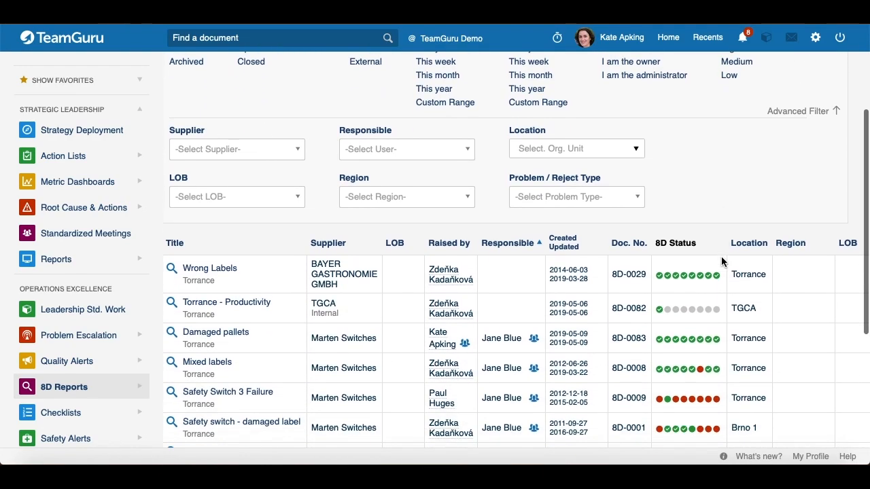
{"action": "scroll", "coordinate": [806, 248], "scroll_direction": "up", "scroll_amount": 5}
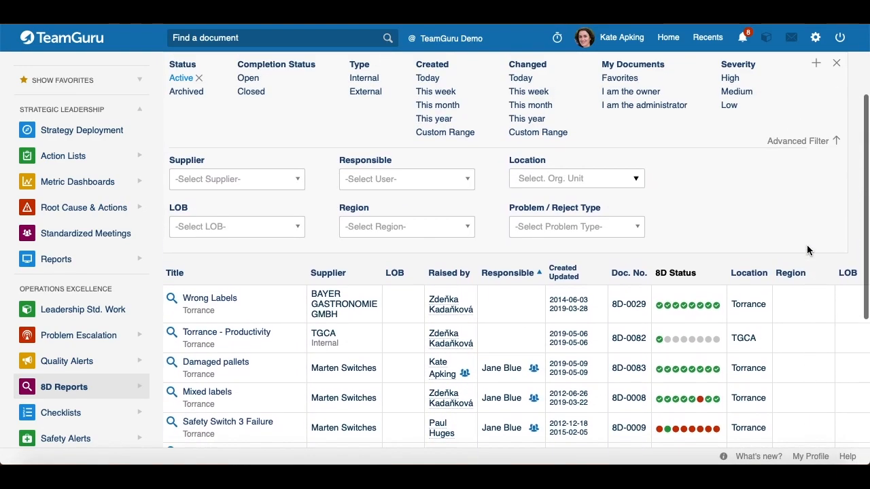
{"action": "scroll", "coordinate": [540, 175], "scroll_direction": "up", "scroll_amount": 1}
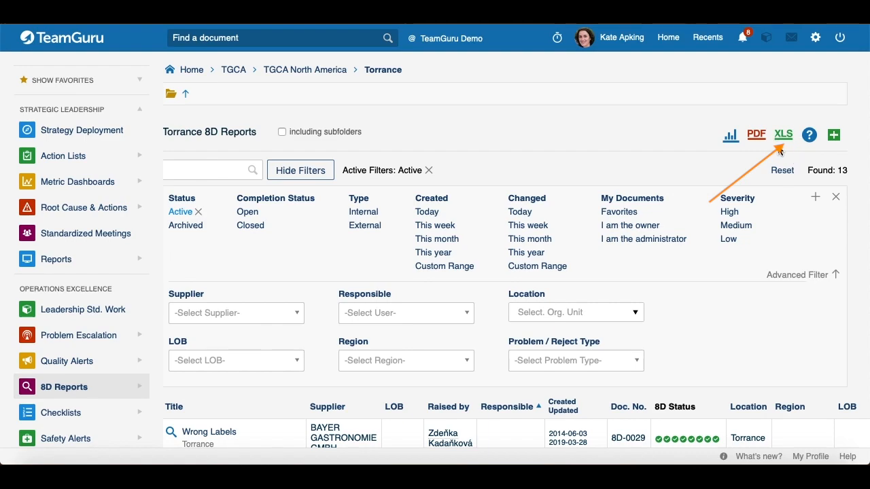
{"action": "scroll", "coordinate": [694, 296], "scroll_direction": "down", "scroll_amount": 3}
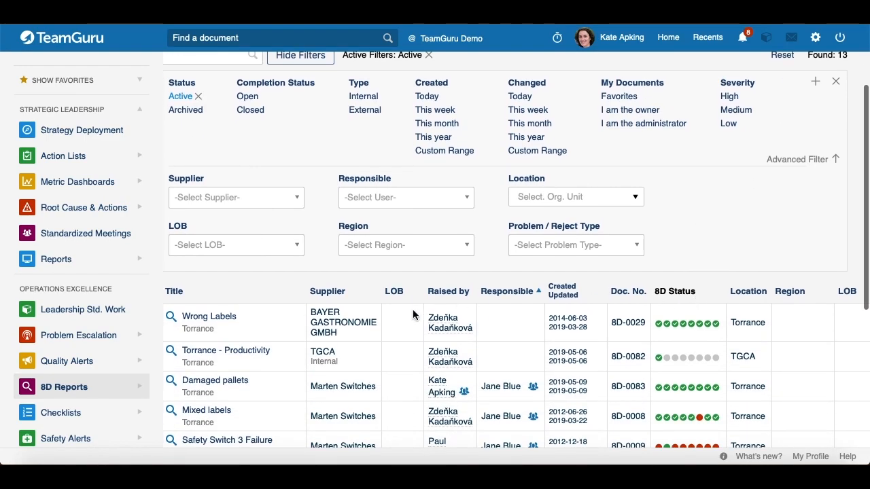
{"action": "scroll", "coordinate": [562, 292], "scroll_direction": "right", "scroll_amount": 5}
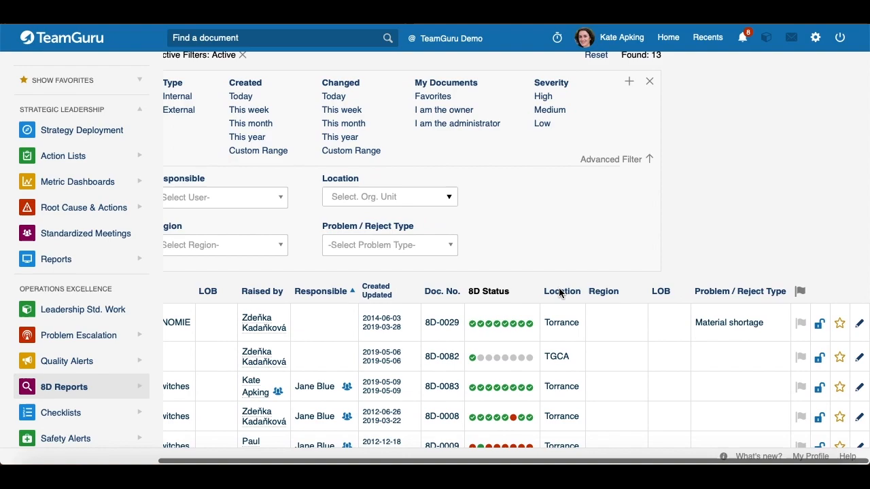
{"action": "scroll", "coordinate": [747, 290], "scroll_direction": "left", "scroll_amount": 5}
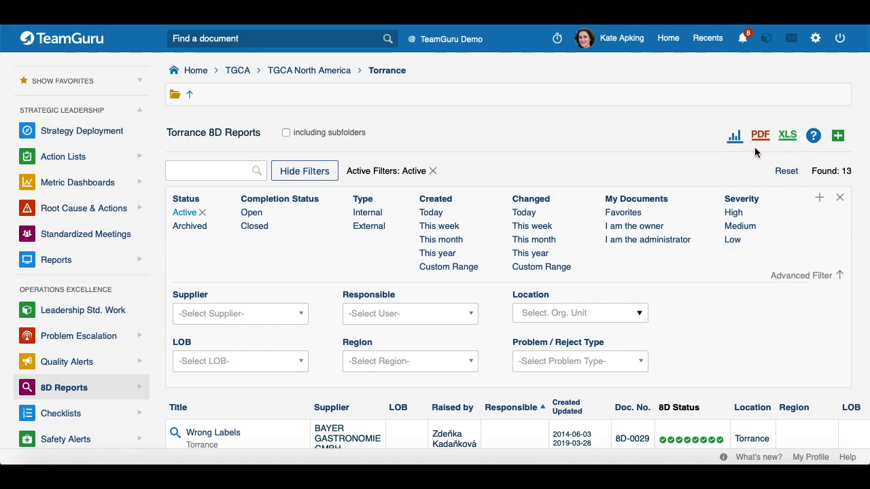
{"action": "scroll", "coordinate": [618, 304], "scroll_direction": "down", "scroll_amount": 5}
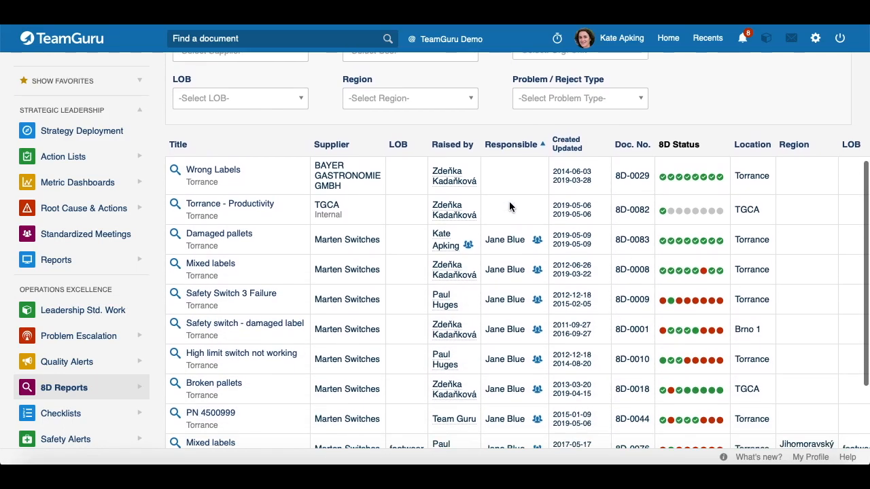
{"action": "scroll", "coordinate": [667, 176], "scroll_direction": "up", "scroll_amount": 5}
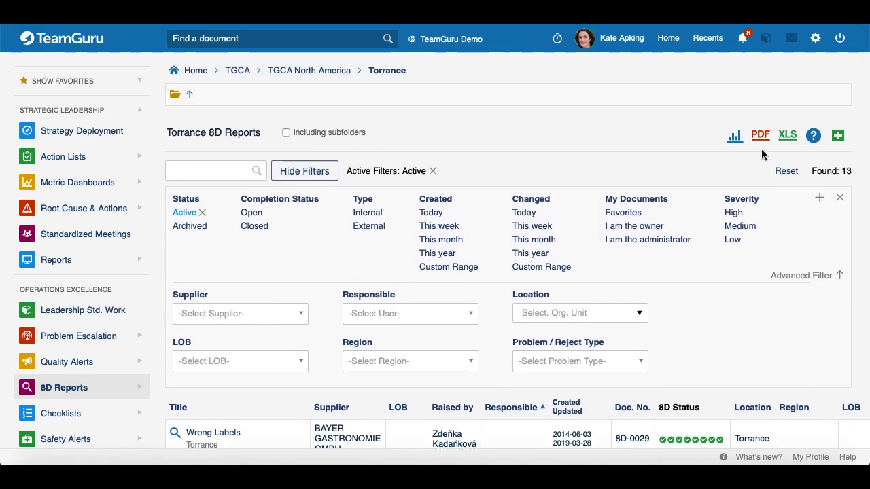
{"action": "scroll", "coordinate": [397, 259], "scroll_direction": "down", "scroll_amount": 3}
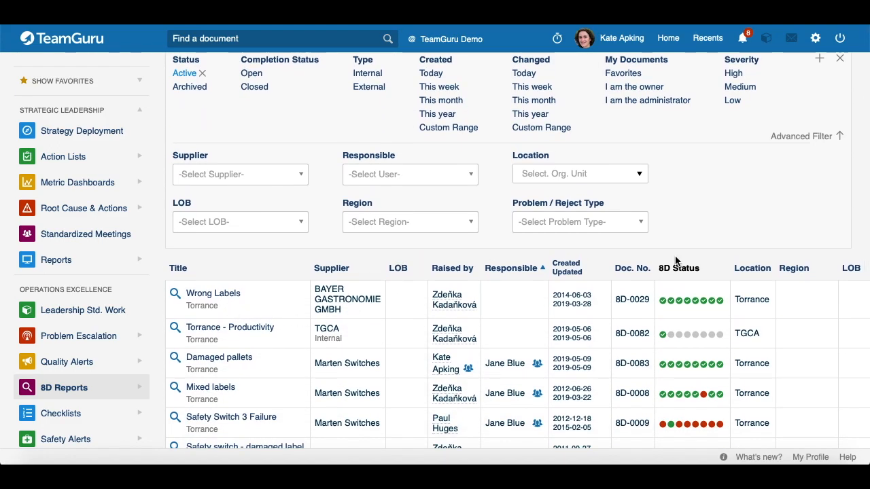
{"action": "scroll", "coordinate": [678, 262], "scroll_direction": "up", "scroll_amount": 3}
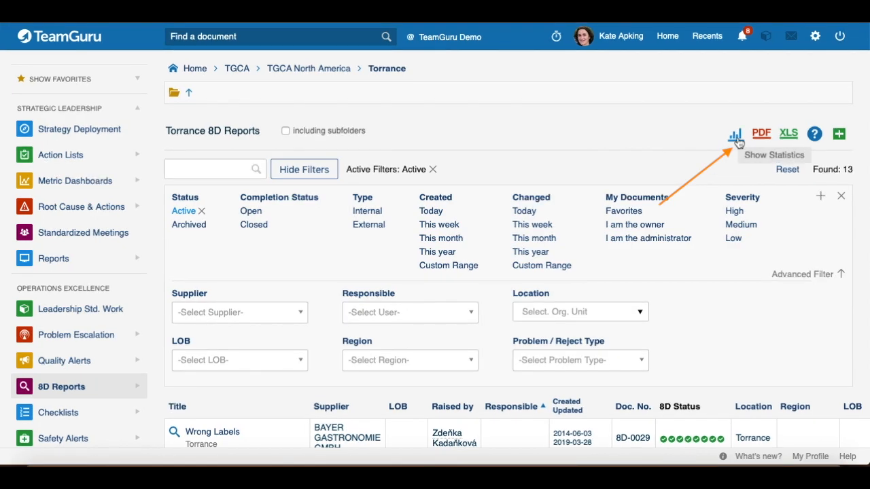
Step: Show the statistics for the Torrance 8D reports and examine the summary figures and the grouping options of the supplier table
{"action": "left_click", "coordinate": [736, 138]}
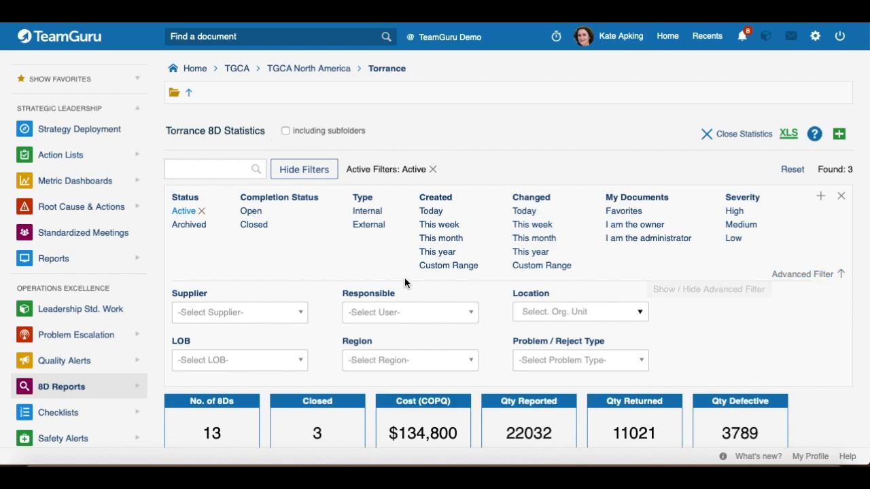
{"action": "scroll", "coordinate": [476, 210], "scroll_direction": "down", "scroll_amount": 5}
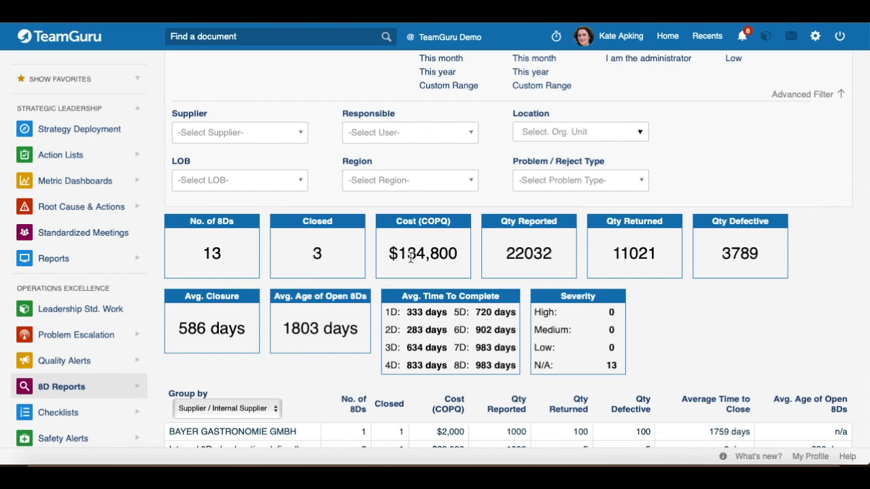
{"action": "scroll", "coordinate": [673, 252], "scroll_direction": "down", "scroll_amount": 2}
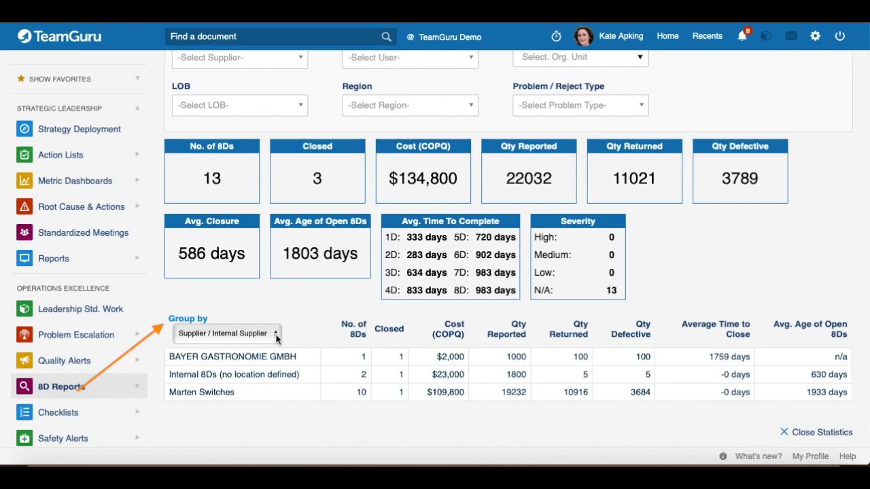
{"action": "left_click", "coordinate": [238, 333]}
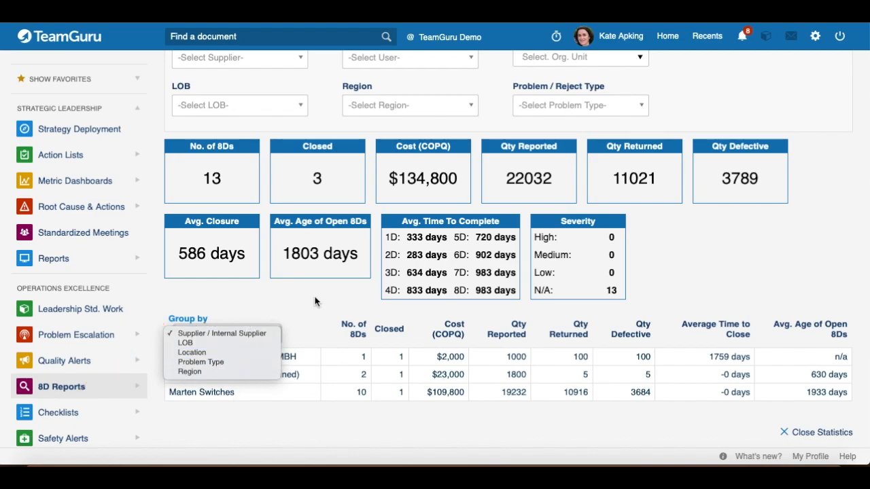
{"action": "left_click", "coordinate": [851, 245]}
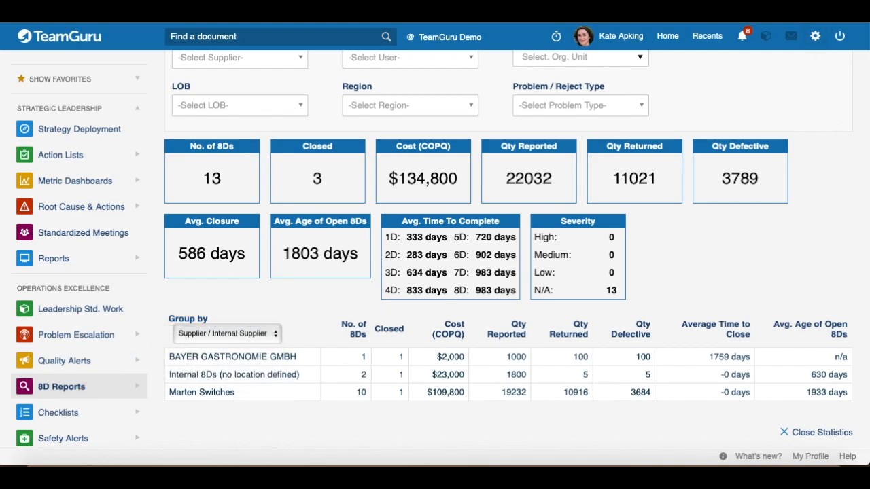
Step: Return from the statistics to the Torrance 8D Reports list and hide its filters to look over the reports
{"action": "scroll", "coordinate": [744, 419], "scroll_direction": "up", "scroll_amount": 4}
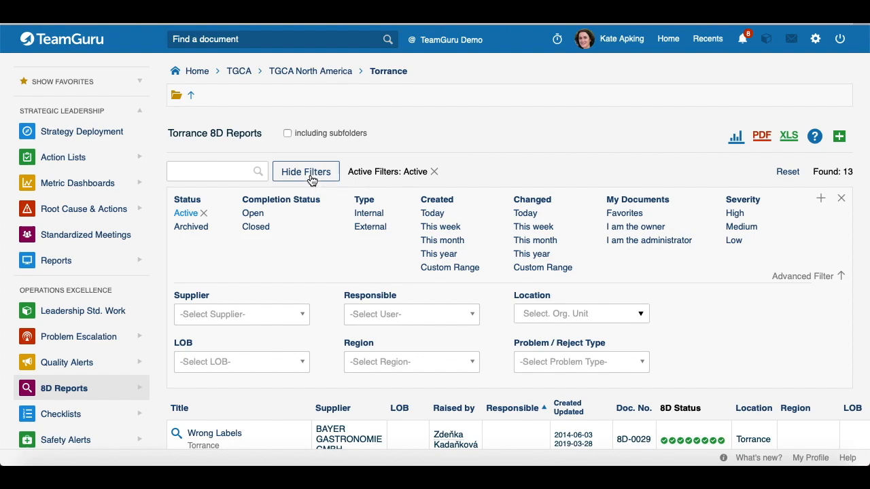
{"action": "left_click", "coordinate": [307, 172]}
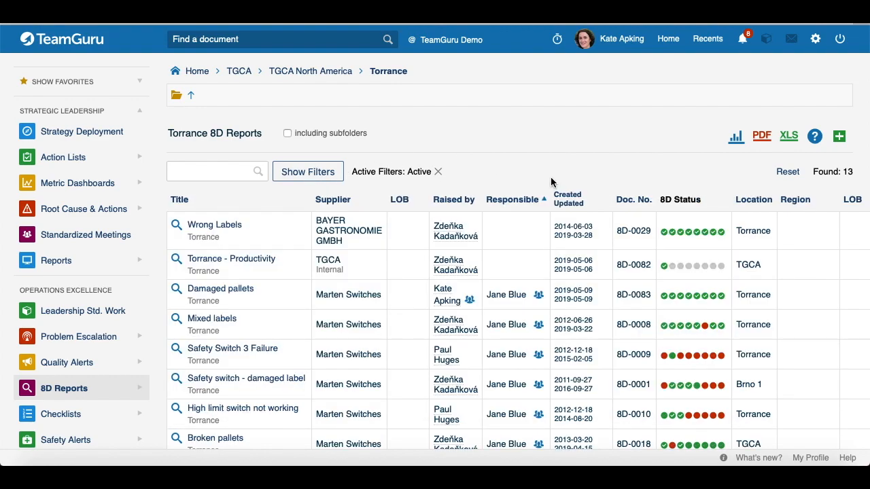
{"action": "scroll", "coordinate": [551, 182], "scroll_direction": "down", "scroll_amount": 3}
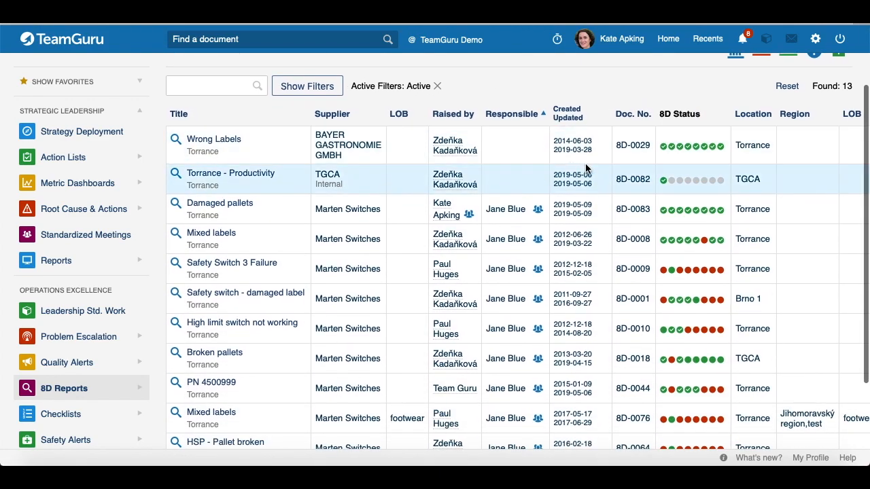